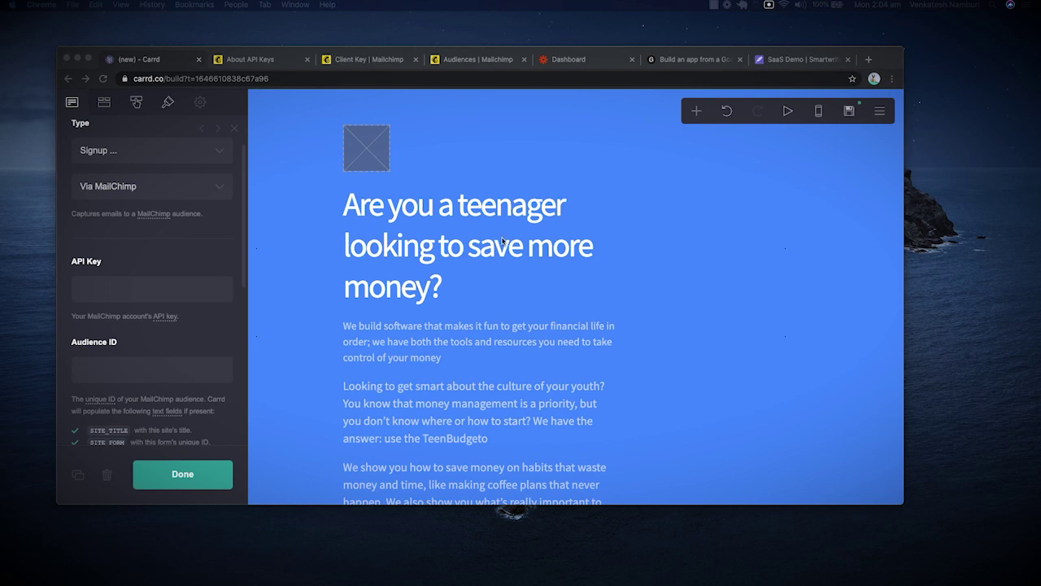
Open carrd.co in a new browser tab beside the site editor.
{"action": "scroll", "coordinate": [509, 413], "scroll_direction": "down", "scroll_amount": 5}
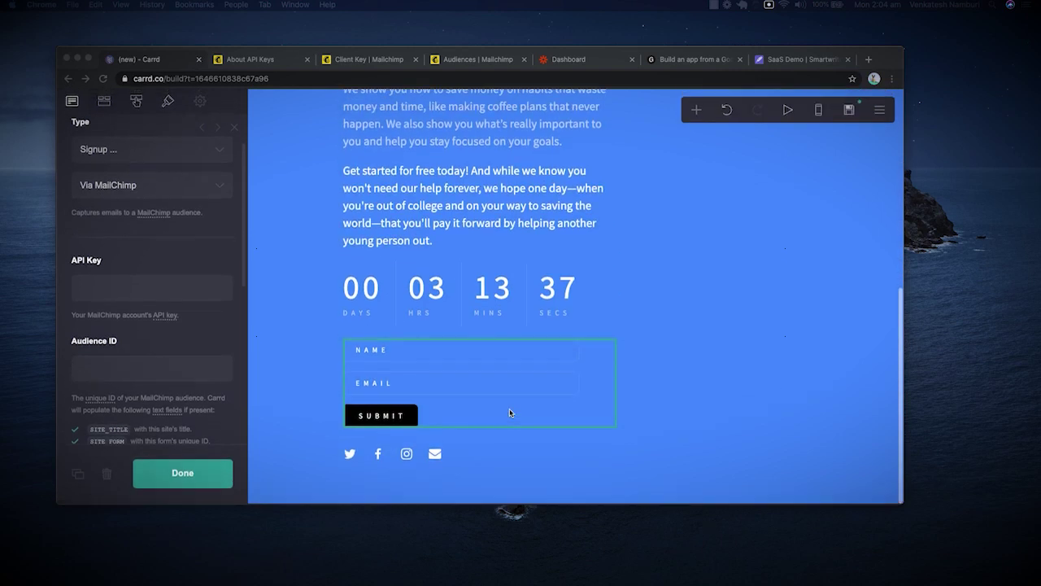
{"action": "scroll", "coordinate": [501, 253], "scroll_direction": "up", "scroll_amount": 5}
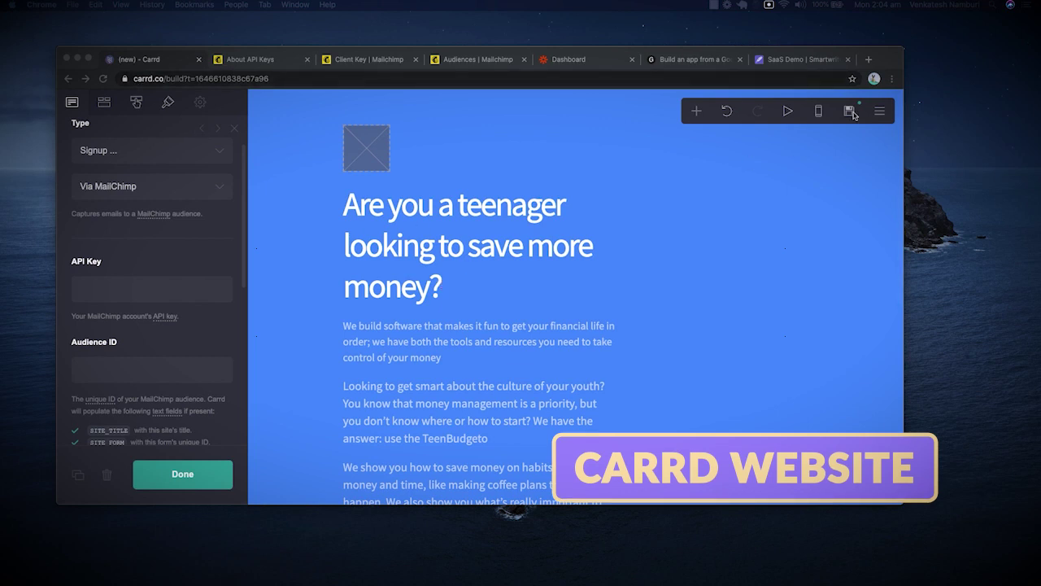
{"action": "left_click", "coordinate": [868, 61]}
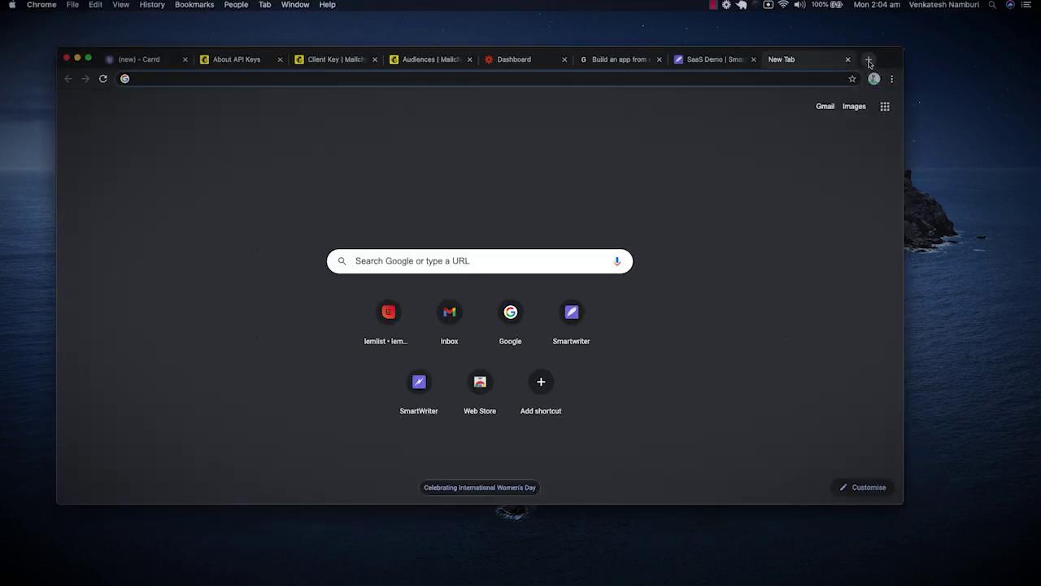
{"action": "type", "text": "carrd."}
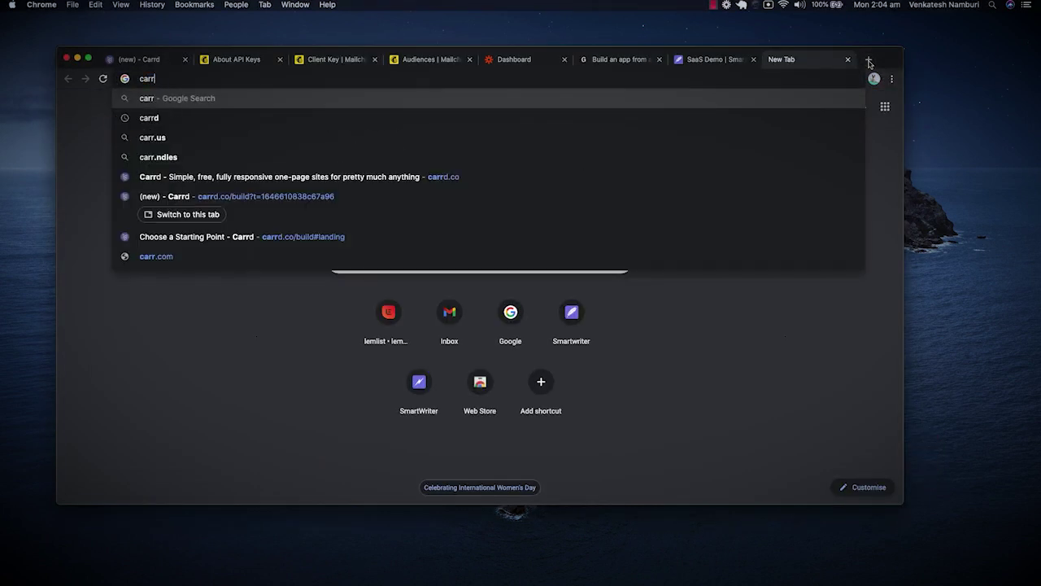
{"action": "type", "text": "i"}
{"action": "key", "text": "BackSpace"}
{"action": "type", "text": "d.io"}
{"action": "key", "text": "Return"}
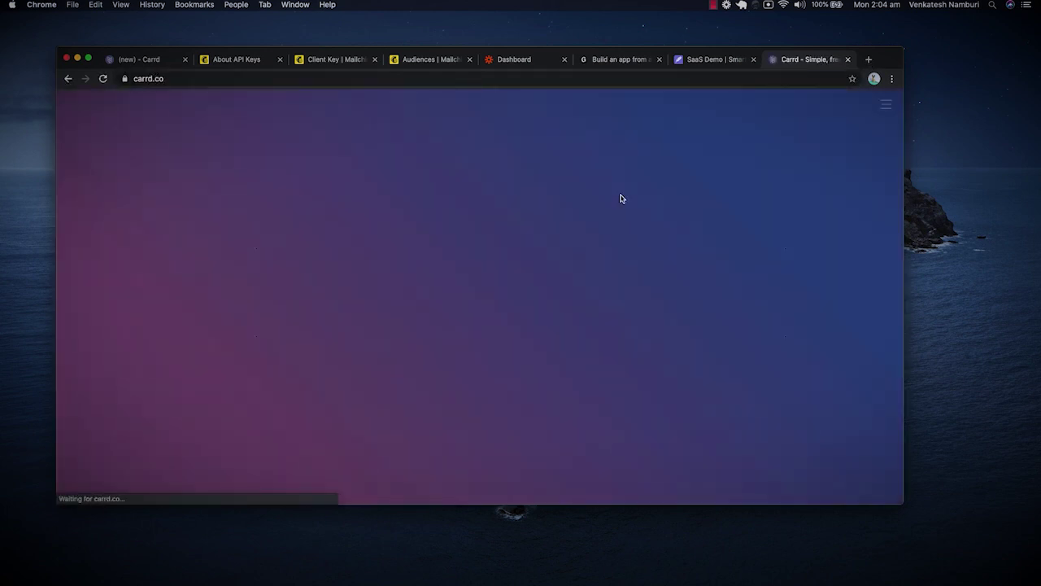
Browse the Carrd homepage and go to its Log In page.
{"action": "scroll", "coordinate": [592, 267], "scroll_direction": "down", "scroll_amount": 3}
{"action": "scroll", "coordinate": [594, 267], "scroll_direction": "down", "scroll_amount": 5}
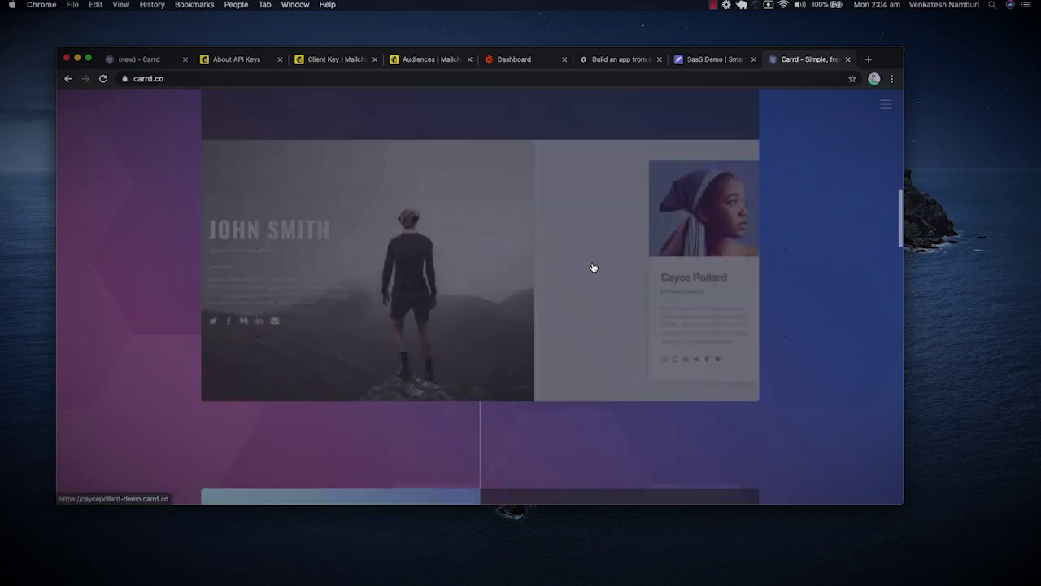
{"action": "scroll", "coordinate": [594, 268], "scroll_direction": "up", "scroll_amount": 5}
{"action": "scroll", "coordinate": [594, 267], "scroll_direction": "down", "scroll_amount": 10}
{"action": "scroll", "coordinate": [593, 267], "scroll_direction": "down", "scroll_amount": 15}
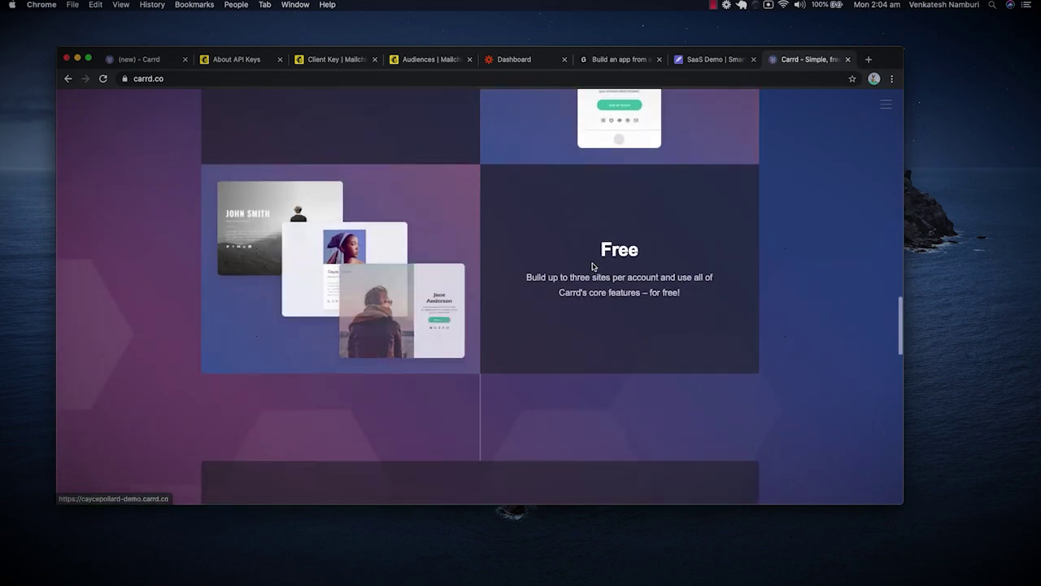
{"action": "scroll", "coordinate": [593, 266], "scroll_direction": "up", "scroll_amount": 5}
{"action": "scroll", "coordinate": [593, 267], "scroll_direction": "up", "scroll_amount": 15}
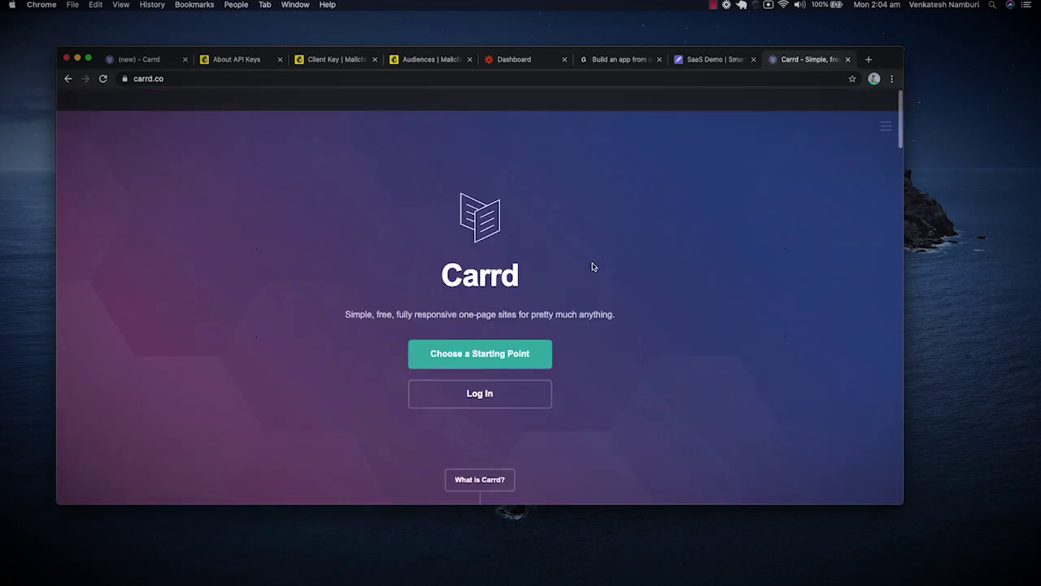
{"action": "left_click", "coordinate": [521, 375]}
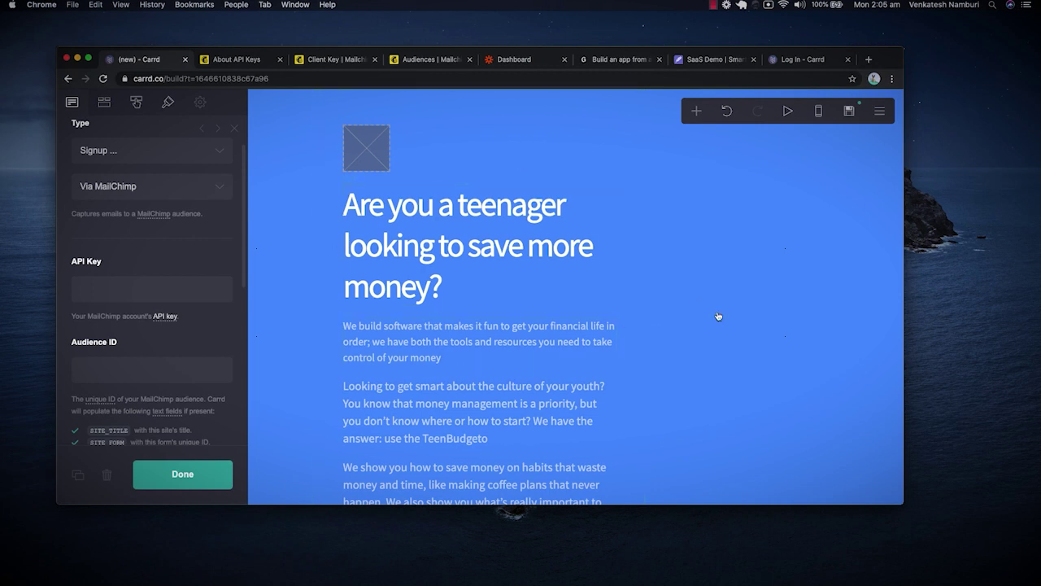
Check the page background, keeping plain colour #4791FF, and close the Log In tab.
{"action": "left_click", "coordinate": [277, 152]}
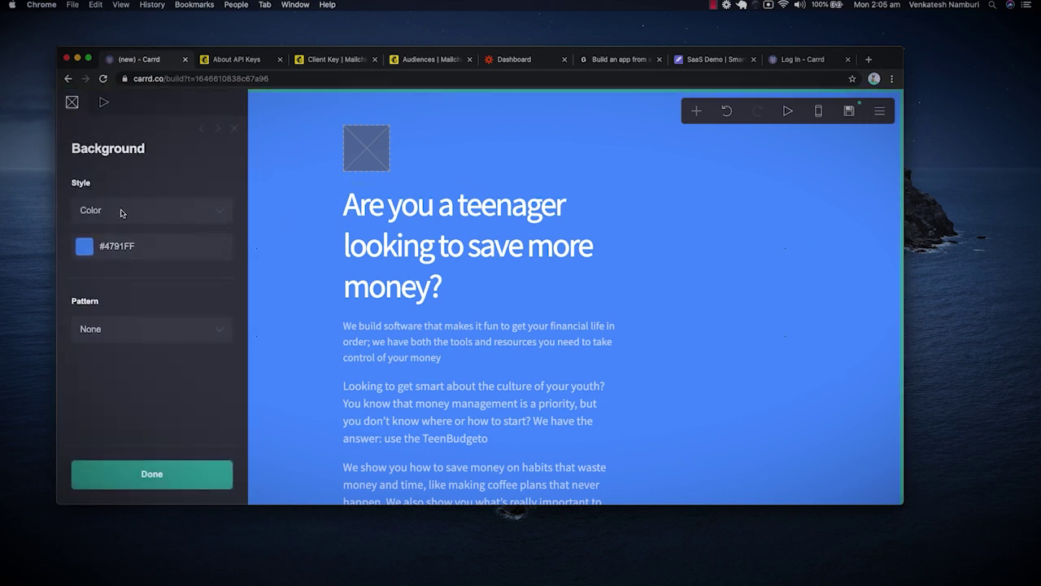
{"action": "left_click", "coordinate": [121, 216]}
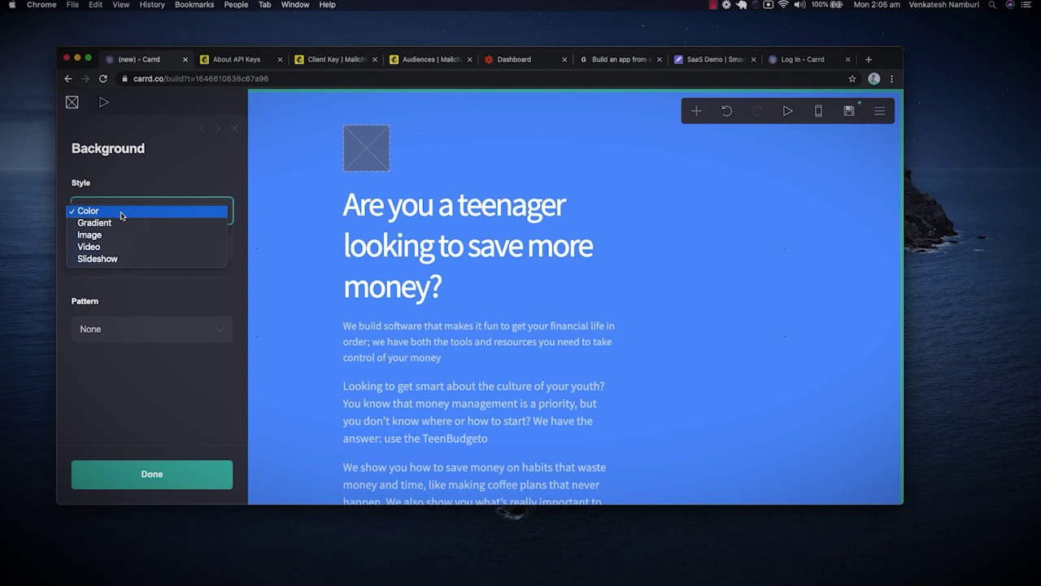
{"action": "left_click", "coordinate": [166, 167]}
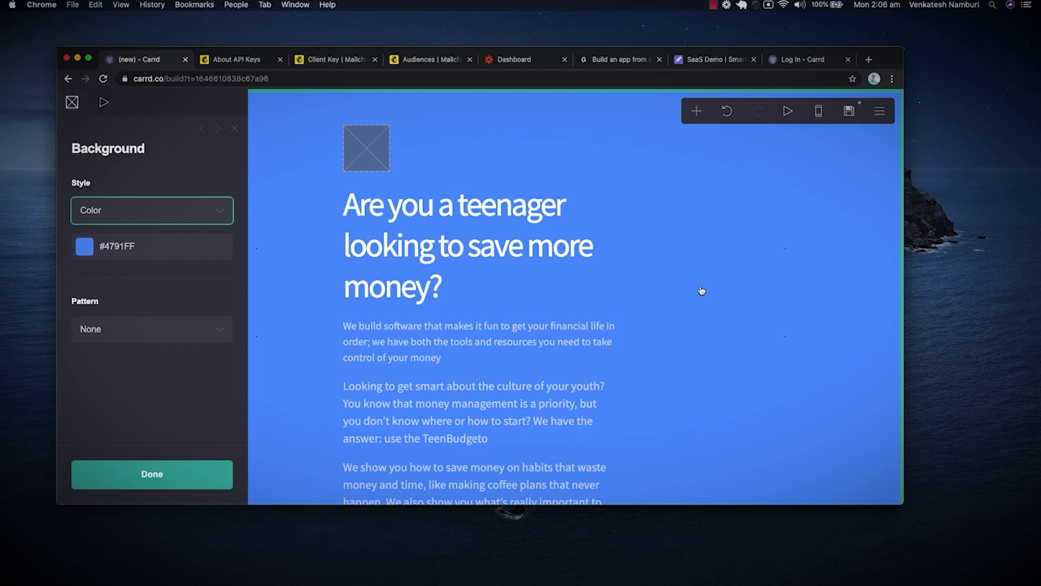
{"action": "left_click", "coordinate": [847, 60]}
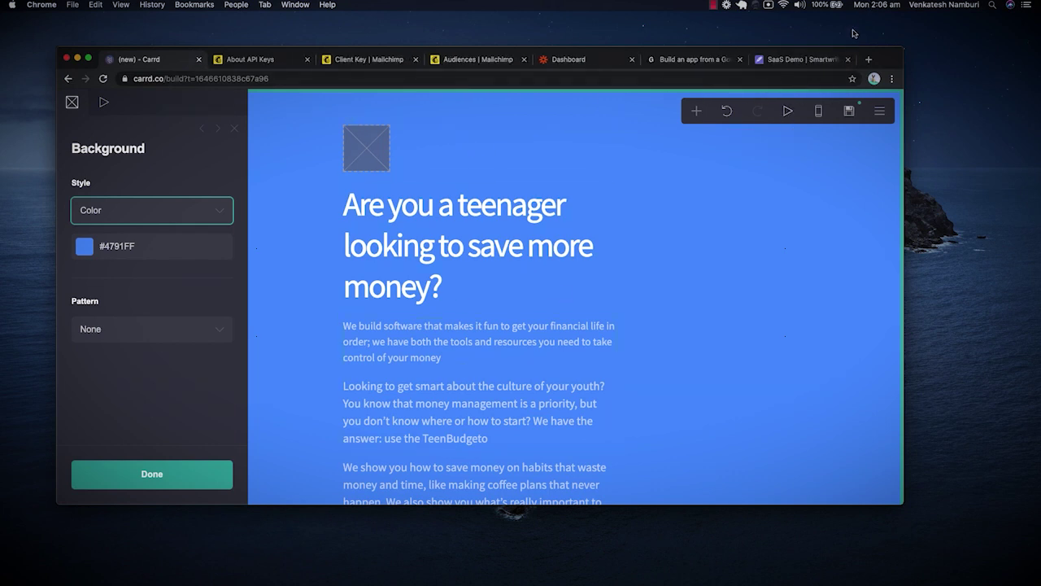
{"action": "left_click", "coordinate": [797, 60]}
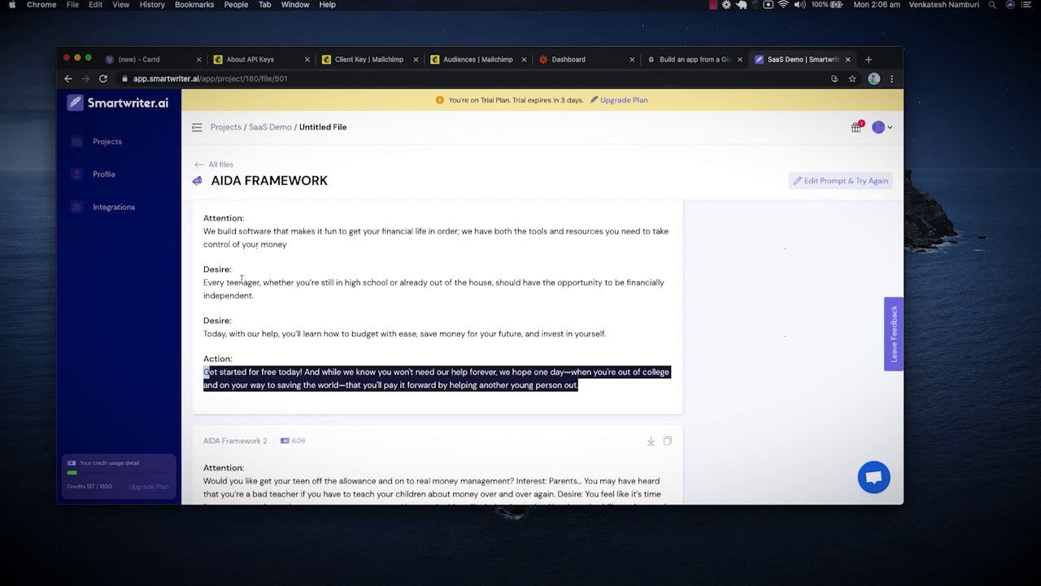
{"action": "scroll", "coordinate": [241, 279], "scroll_direction": "down", "scroll_amount": 3}
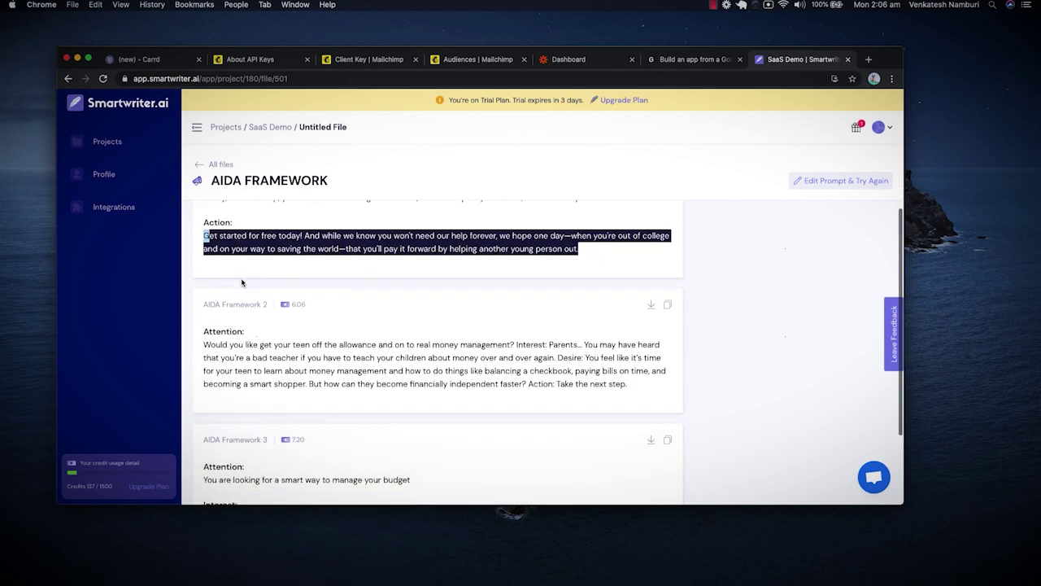
{"action": "scroll", "coordinate": [242, 282], "scroll_direction": "down", "scroll_amount": 1}
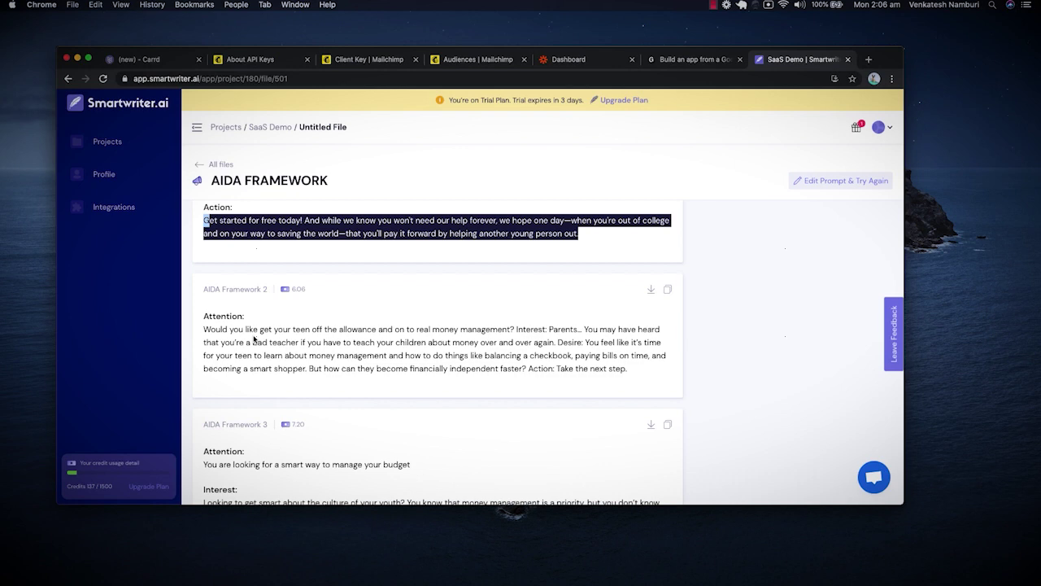
{"action": "scroll", "coordinate": [254, 338], "scroll_direction": "down", "scroll_amount": 3}
{"action": "scroll", "coordinate": [353, 390], "scroll_direction": "up", "scroll_amount": 8}
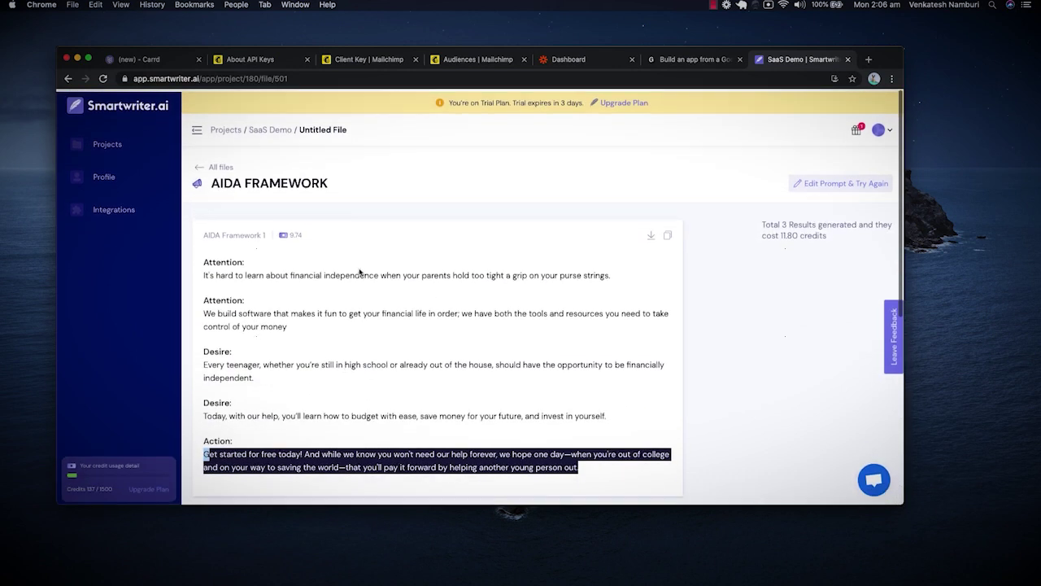
{"action": "scroll", "coordinate": [353, 367], "scroll_direction": "down", "scroll_amount": 5}
{"action": "scroll", "coordinate": [342, 365], "scroll_direction": "up", "scroll_amount": 1}
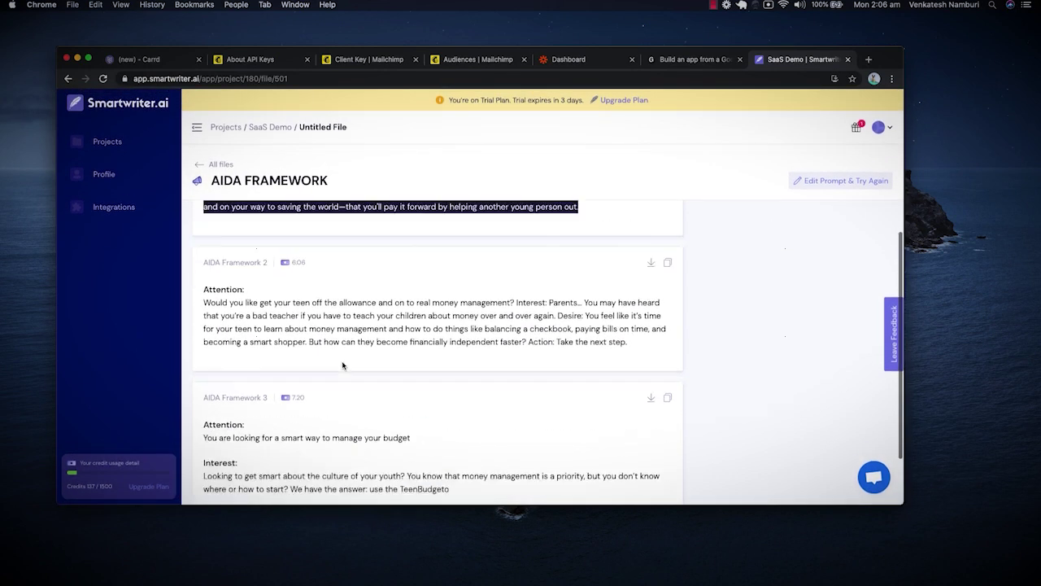
{"action": "scroll", "coordinate": [343, 365], "scroll_direction": "up", "scroll_amount": 5}
{"action": "key", "text": "super+1"}
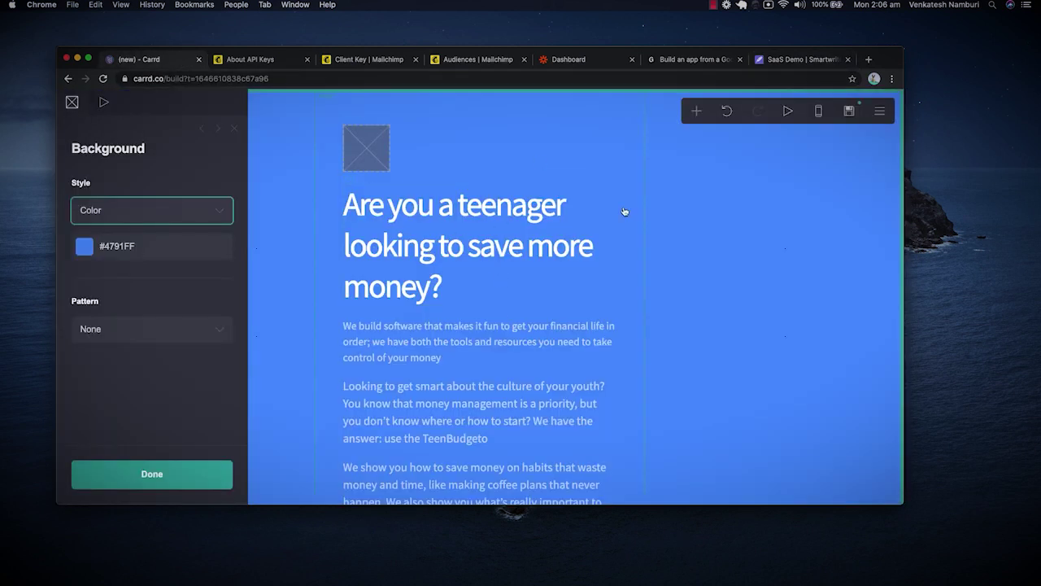
Select the signup form below the countdown to show its settings.
{"action": "scroll", "coordinate": [624, 211], "scroll_direction": "down", "scroll_amount": 4}
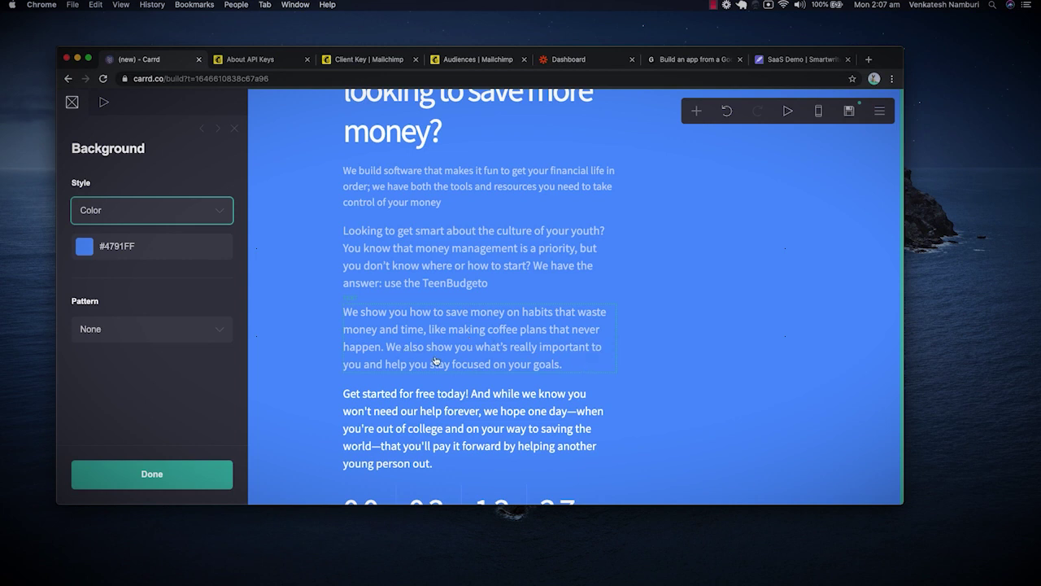
{"action": "scroll", "coordinate": [478, 390], "scroll_direction": "down", "scroll_amount": 2}
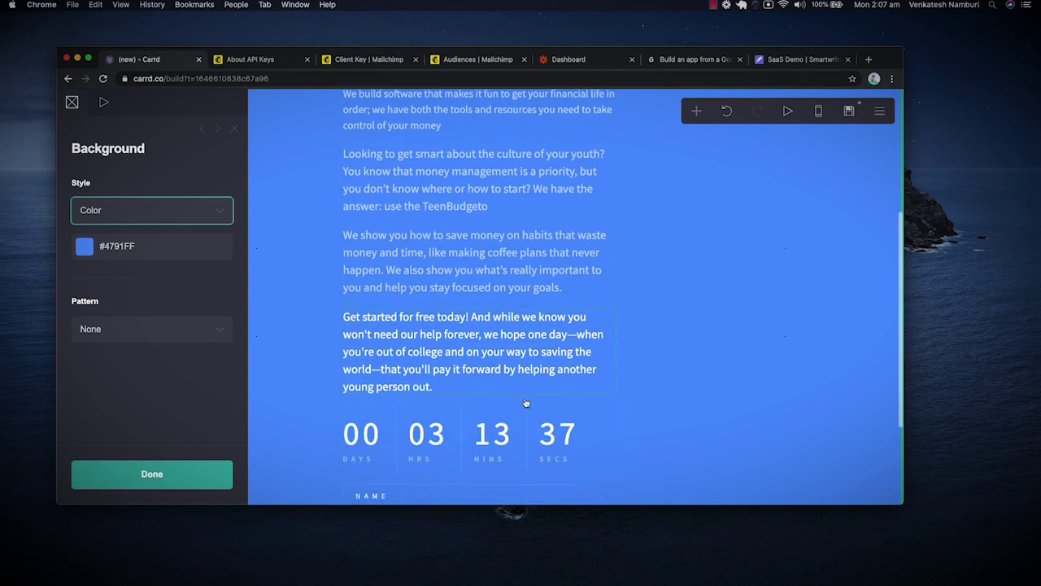
{"action": "scroll", "coordinate": [527, 403], "scroll_direction": "down", "scroll_amount": 2}
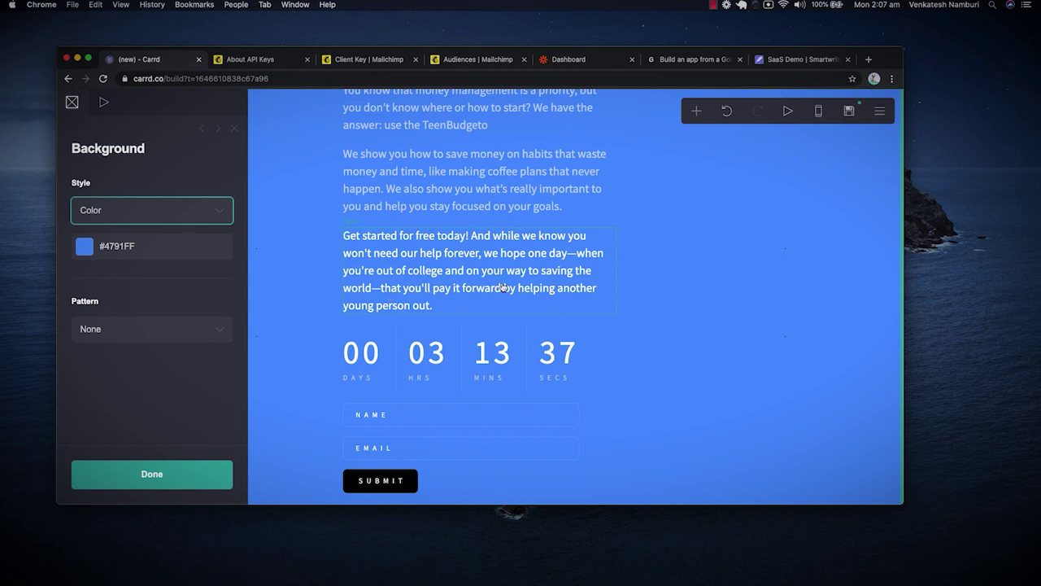
{"action": "scroll", "coordinate": [504, 287], "scroll_direction": "down", "scroll_amount": 1}
{"action": "left_click", "coordinate": [615, 376]}
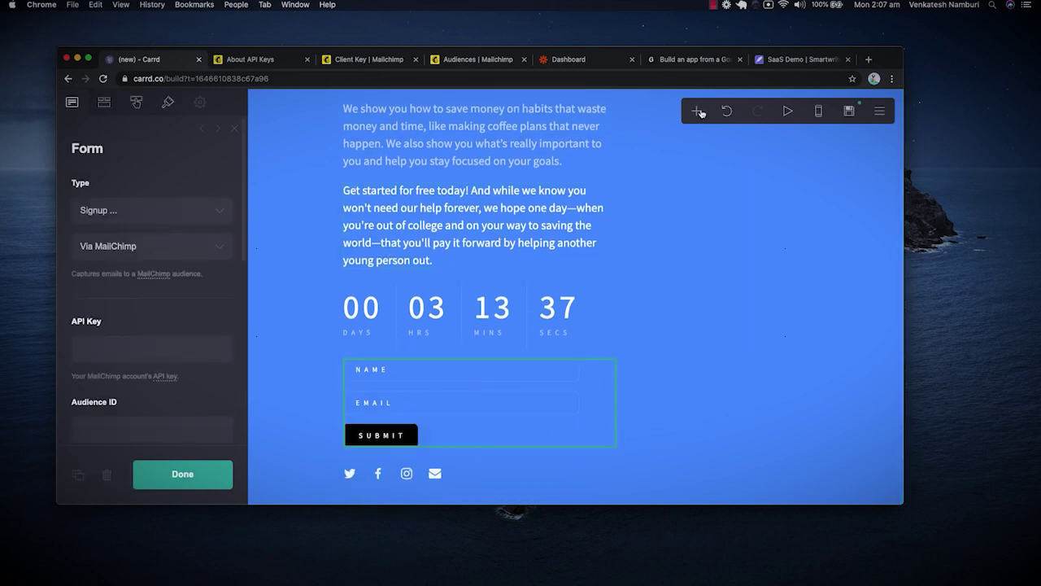
Dismiss the add-element list and reselect the signup form.
{"action": "left_click", "coordinate": [700, 112]}
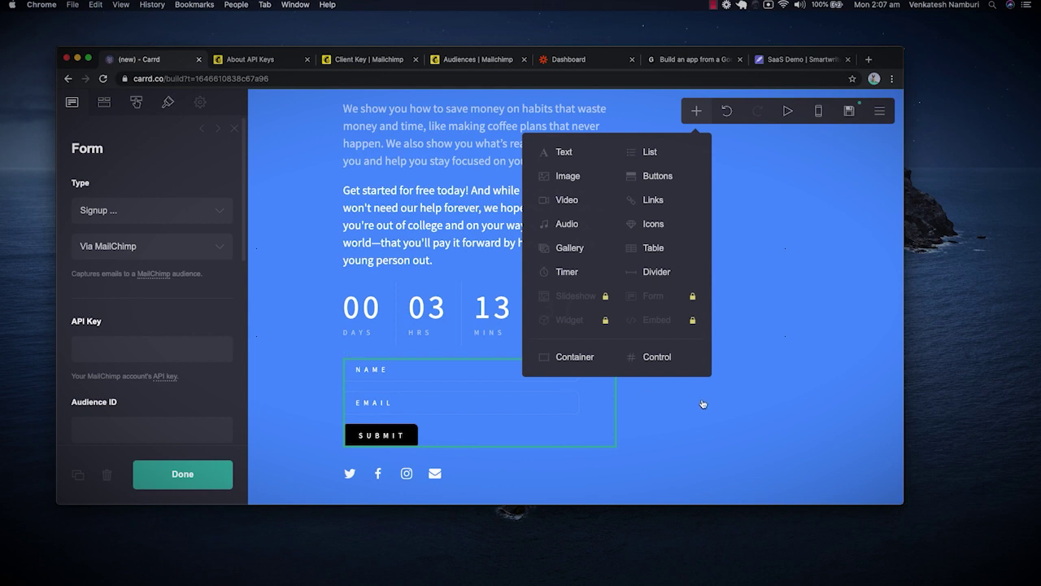
{"action": "left_click", "coordinate": [712, 406]}
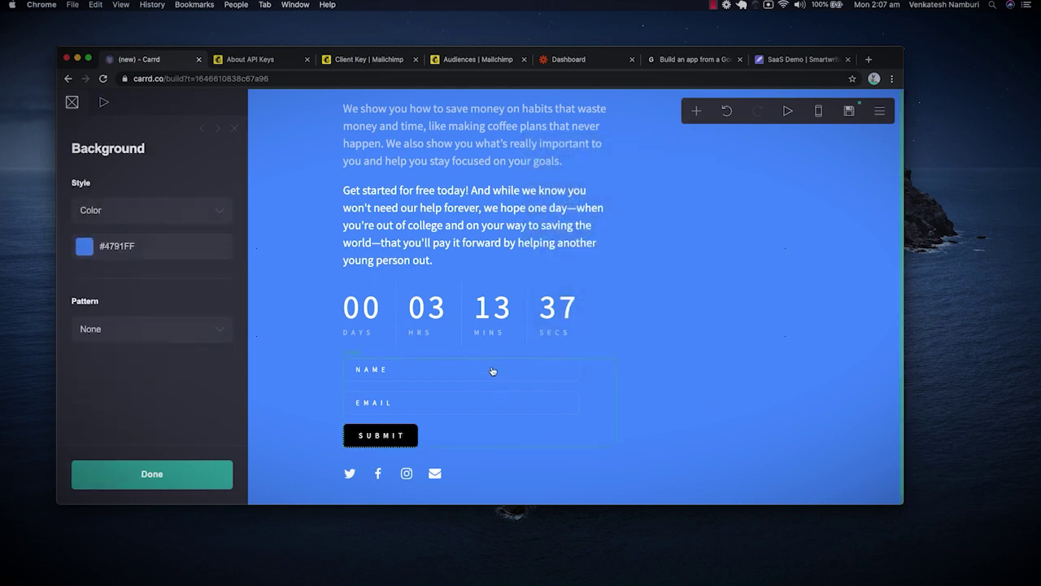
{"action": "left_click", "coordinate": [492, 371]}
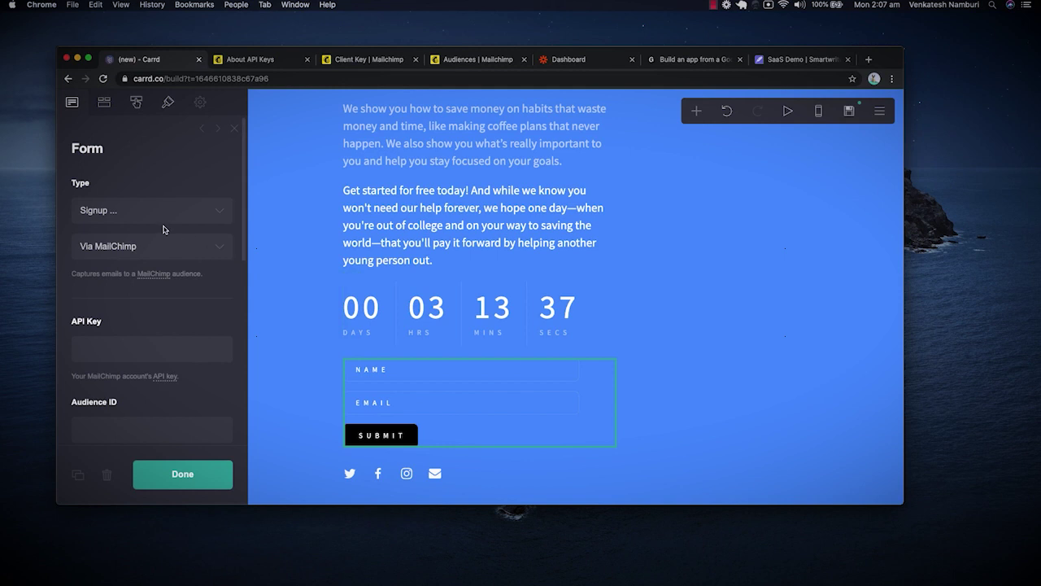
Set the form type to Signup via MailChimp and check the API Key and Audience ID fields.
{"action": "left_click", "coordinate": [204, 211]}
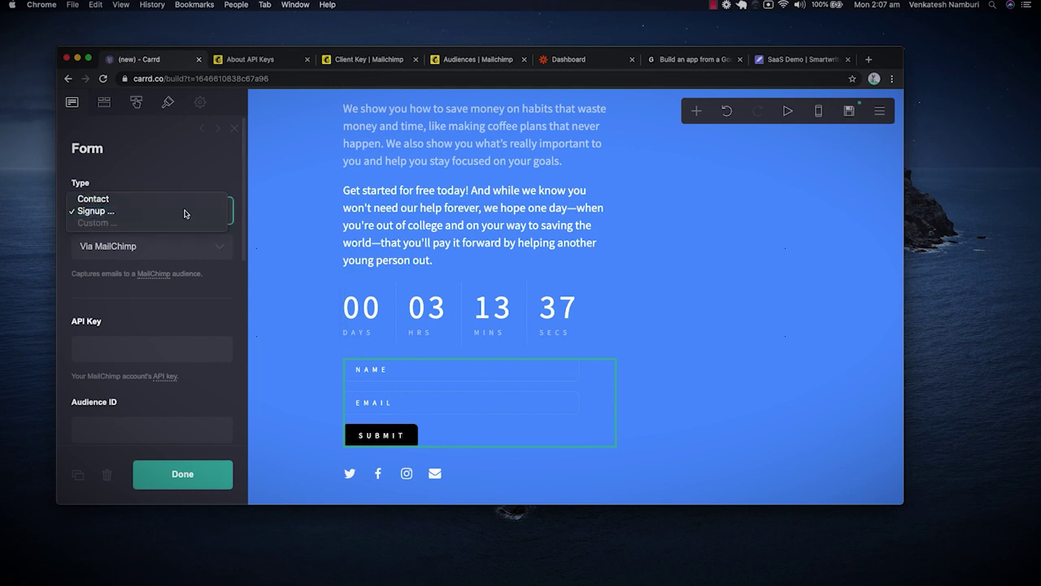
{"action": "left_click", "coordinate": [181, 201]}
{"action": "left_click", "coordinate": [183, 208]}
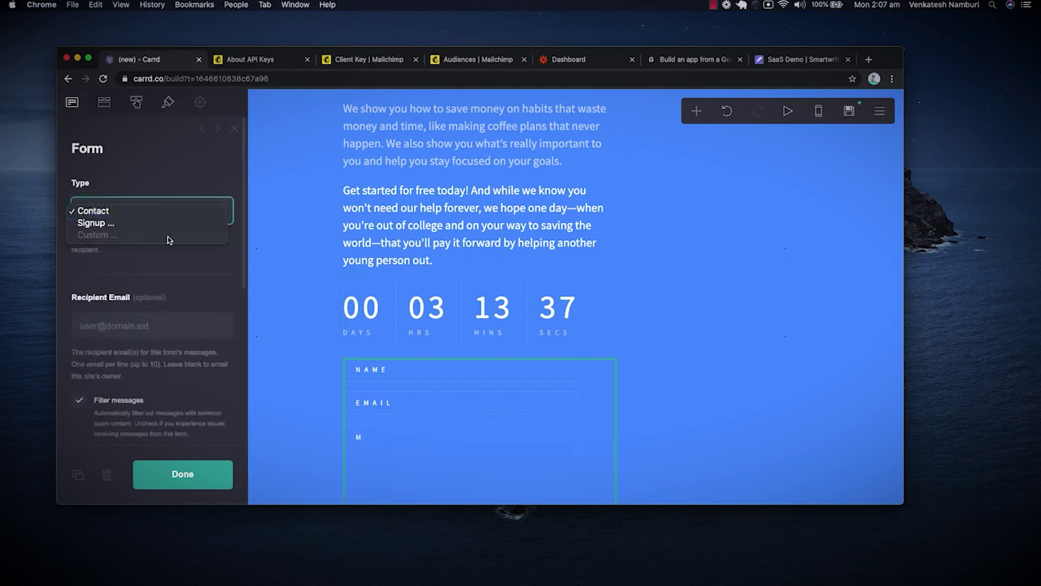
{"action": "left_click", "coordinate": [168, 224]}
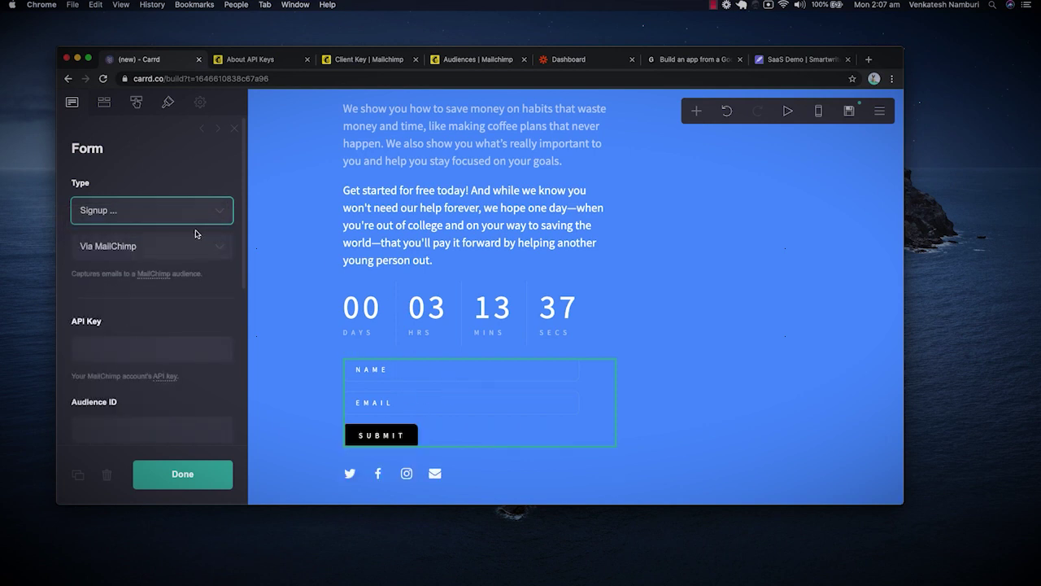
{"action": "left_click", "coordinate": [207, 255]}
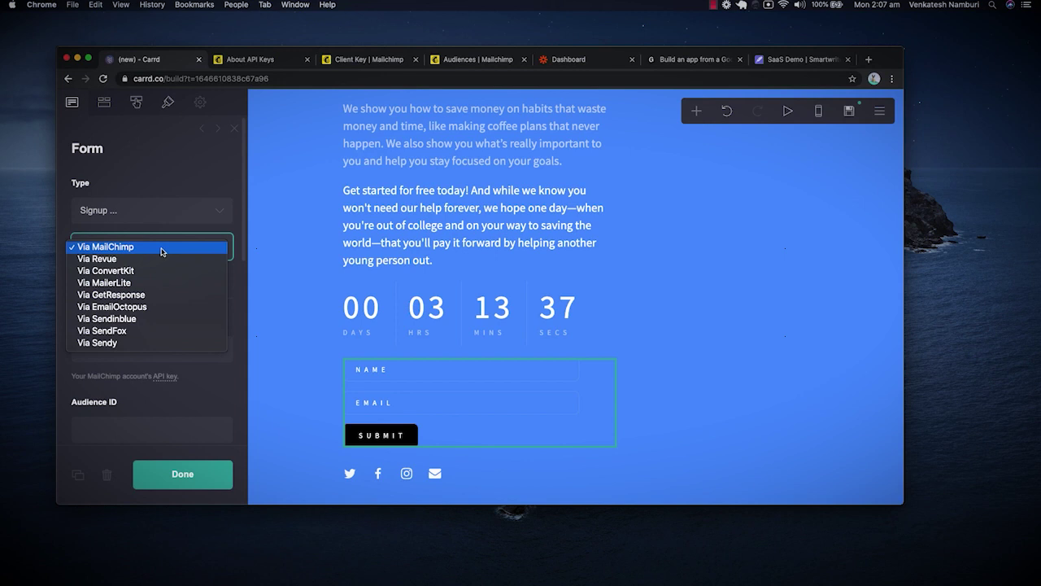
{"action": "left_click", "coordinate": [161, 248]}
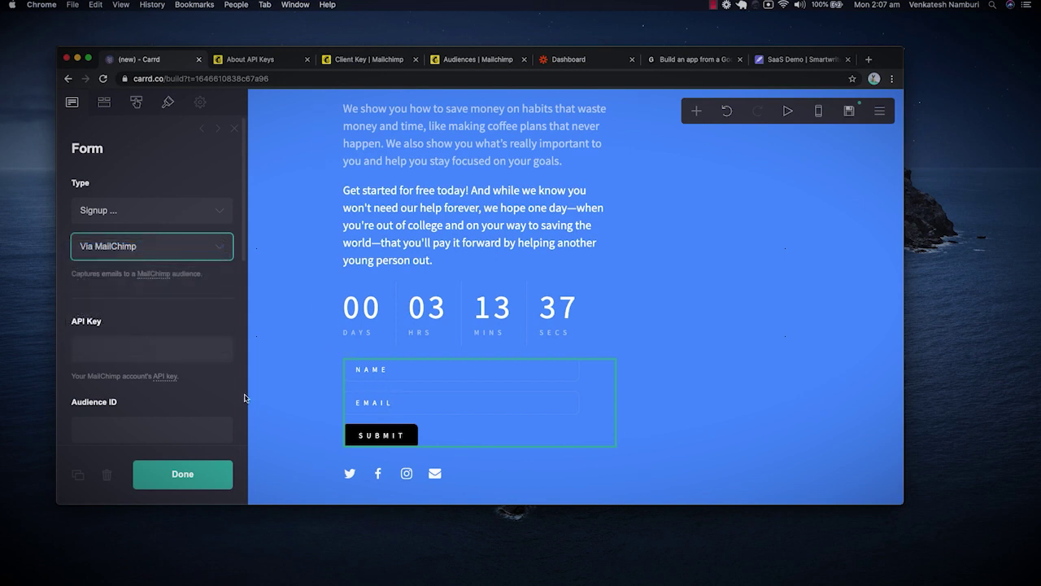
{"action": "left_click", "coordinate": [187, 346]}
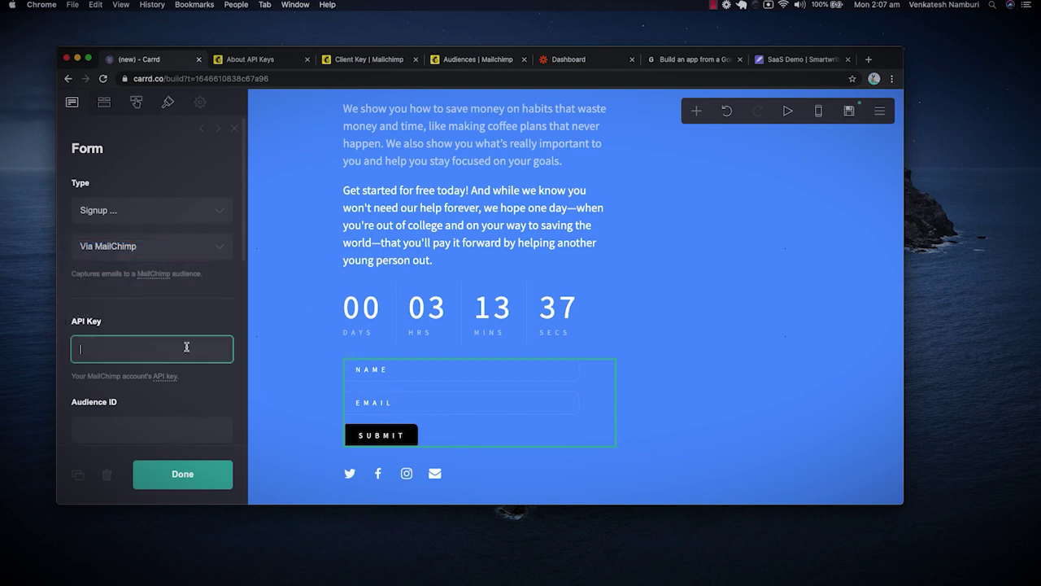
{"action": "left_click", "coordinate": [176, 436]}
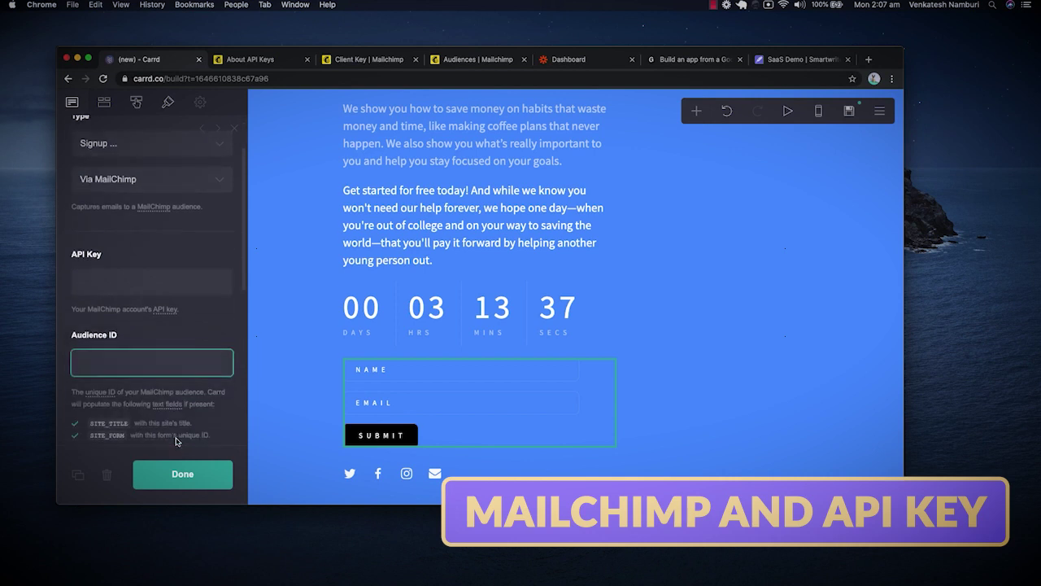
Switch through the Mailchimp tabs and show the Audience dashboard.
{"action": "left_click", "coordinate": [360, 60]}
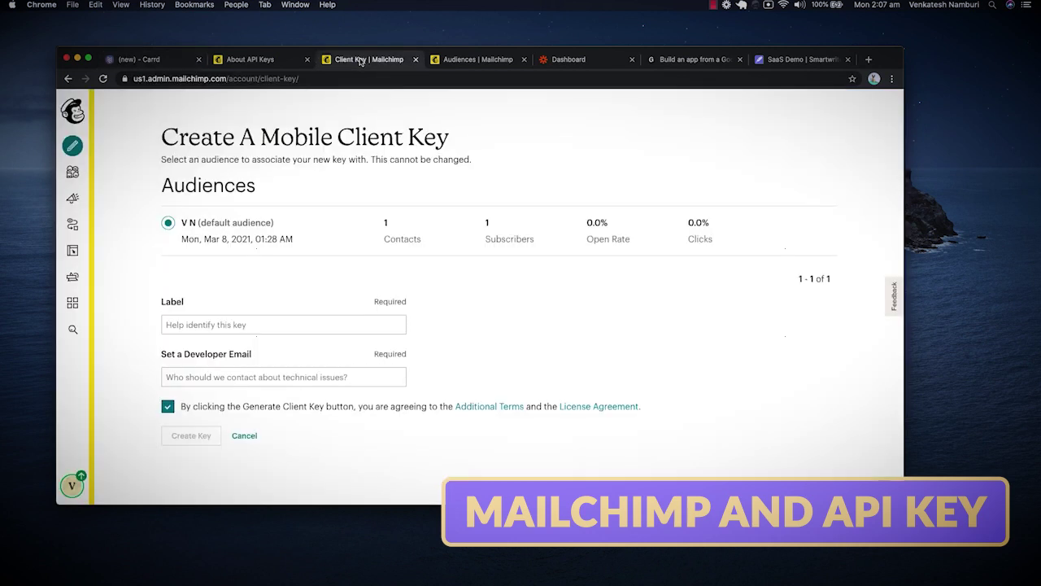
{"action": "left_click", "coordinate": [477, 61]}
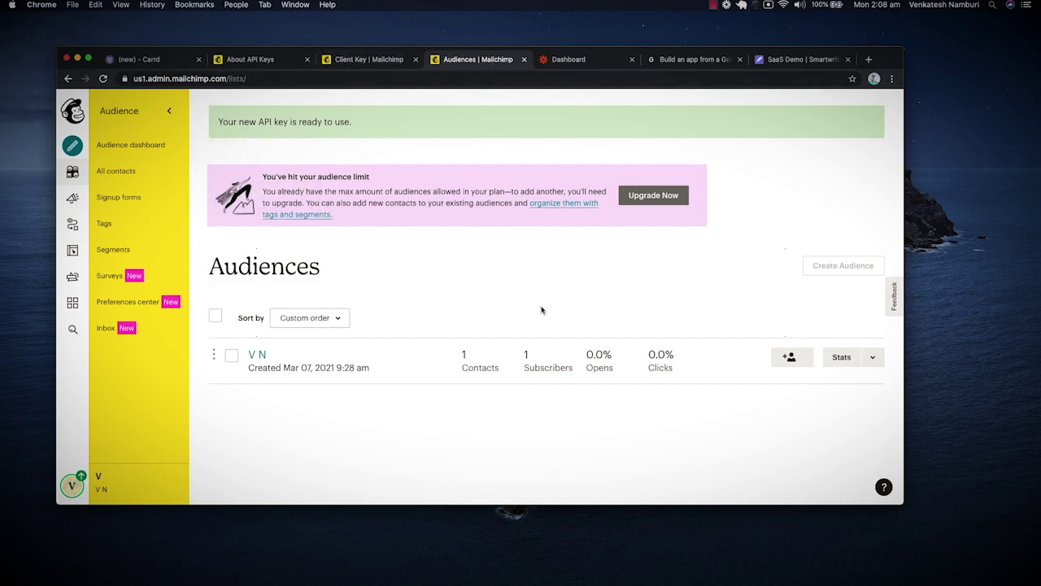
{"action": "left_click", "coordinate": [365, 61]}
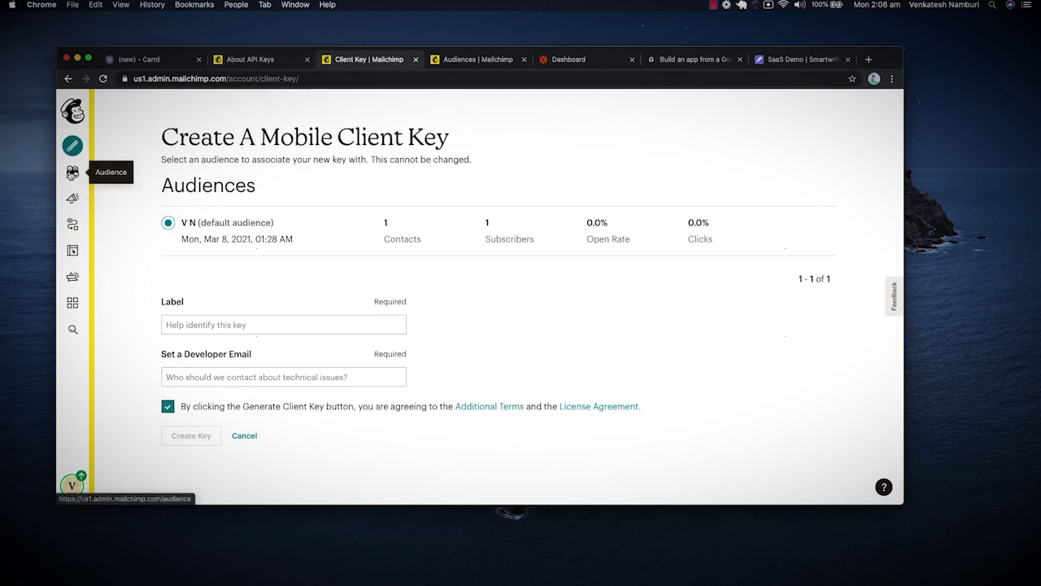
{"action": "left_click", "coordinate": [72, 172]}
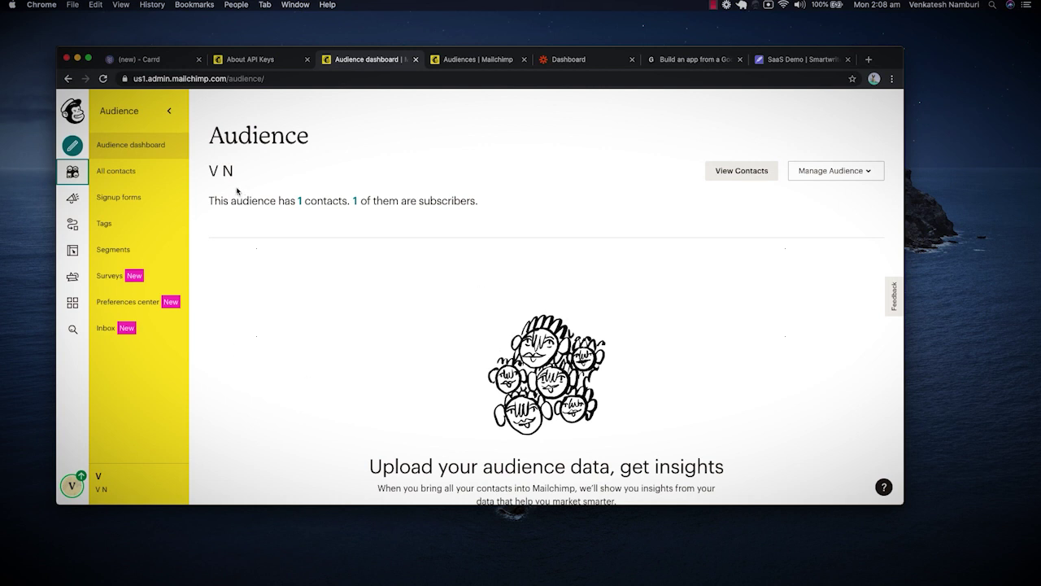
{"action": "left_click", "coordinate": [159, 64]}
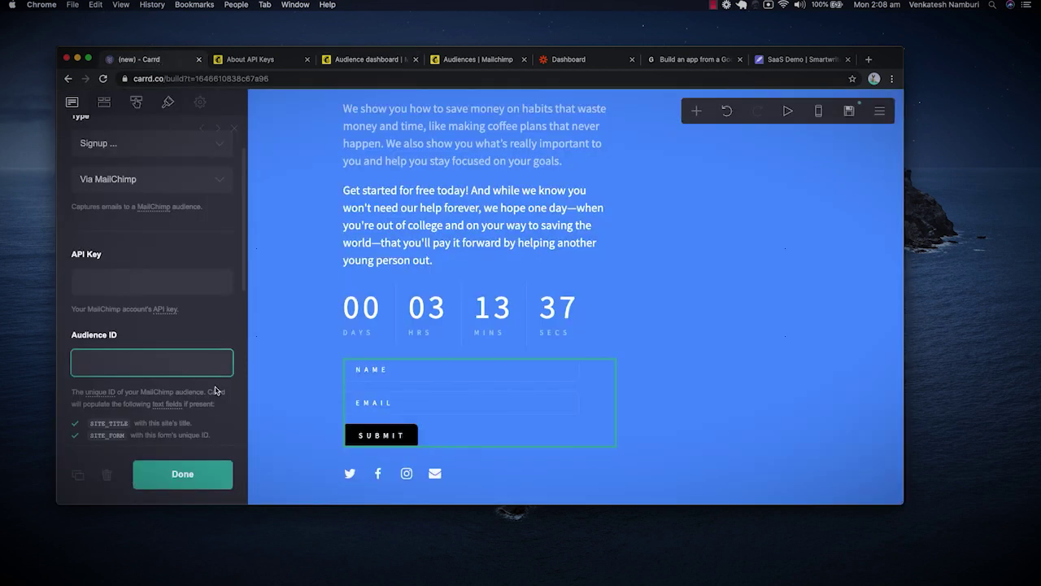
{"action": "left_click", "coordinate": [165, 310]}
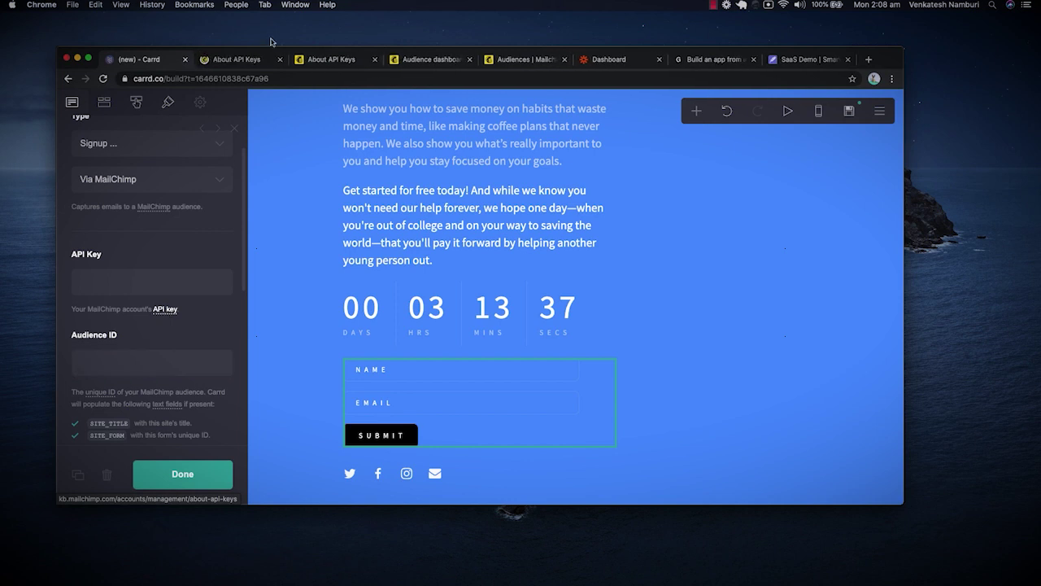
{"action": "left_click", "coordinate": [240, 60]}
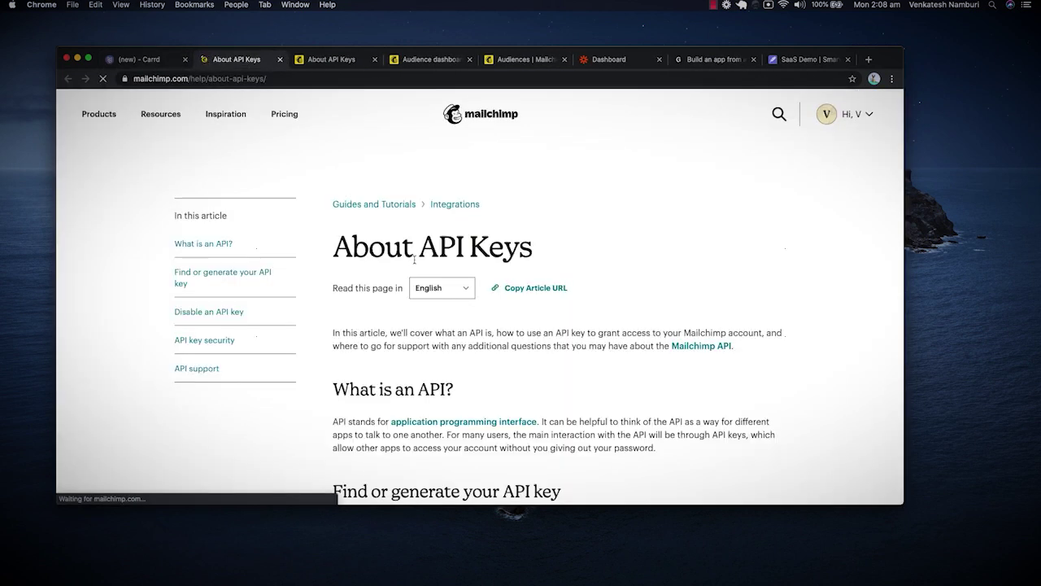
{"action": "scroll", "coordinate": [468, 381], "scroll_direction": "down", "scroll_amount": 3}
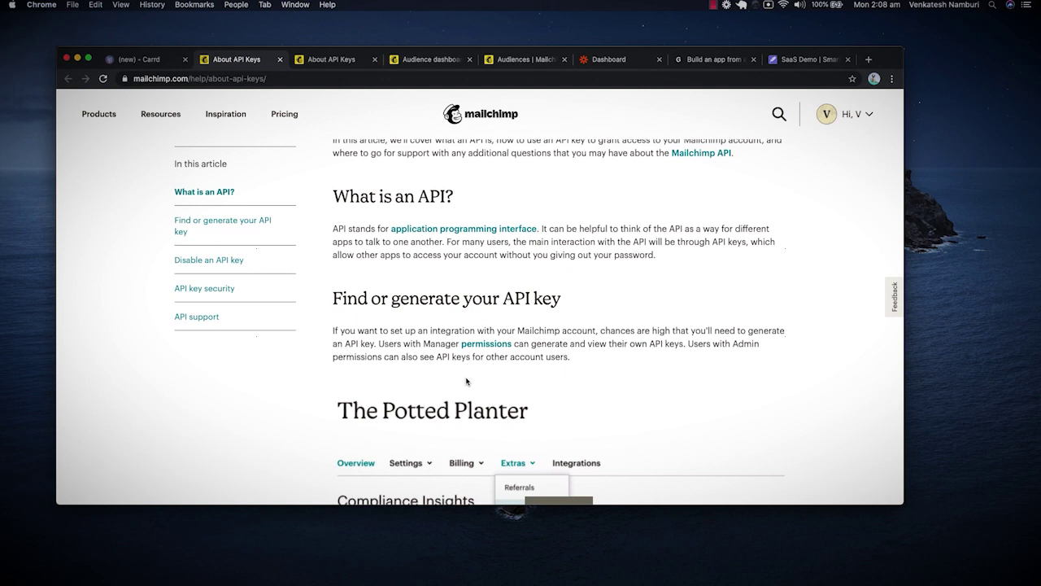
{"action": "scroll", "coordinate": [467, 381], "scroll_direction": "down", "scroll_amount": 10}
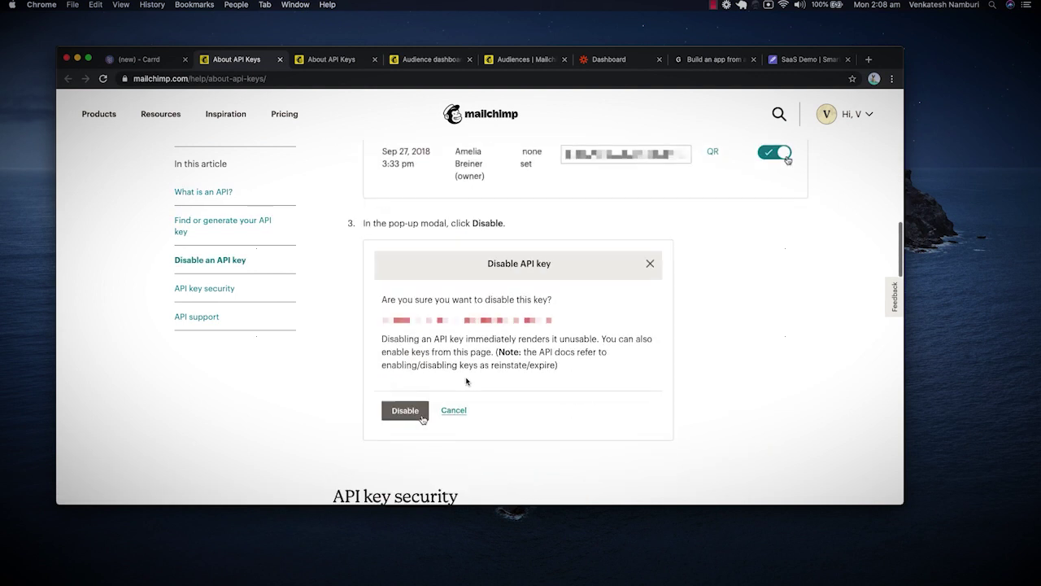
{"action": "scroll", "coordinate": [467, 381], "scroll_direction": "up", "scroll_amount": 3}
{"action": "scroll", "coordinate": [467, 380], "scroll_direction": "up", "scroll_amount": 2}
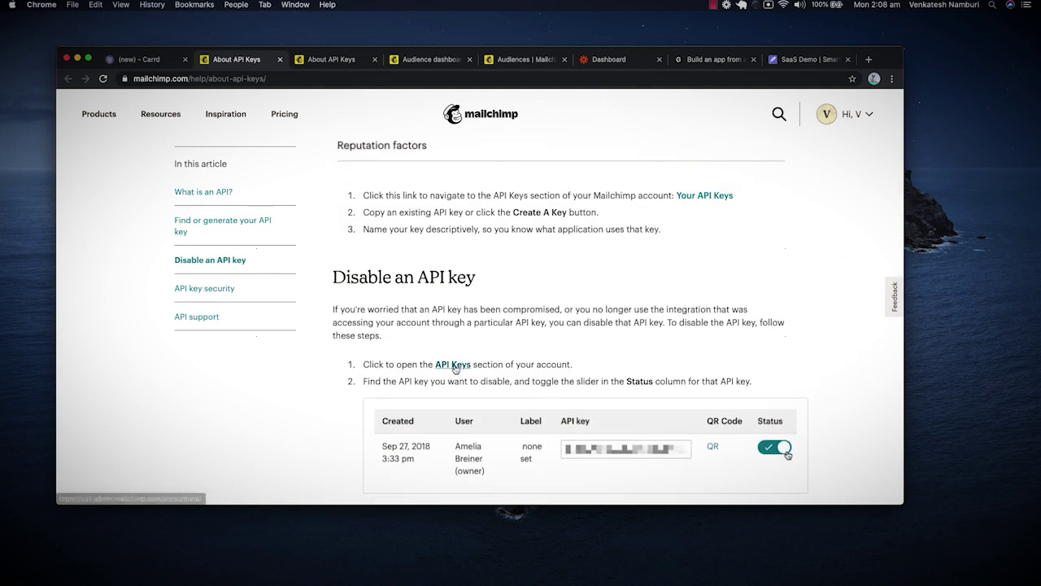
{"action": "left_click", "coordinate": [453, 364]}
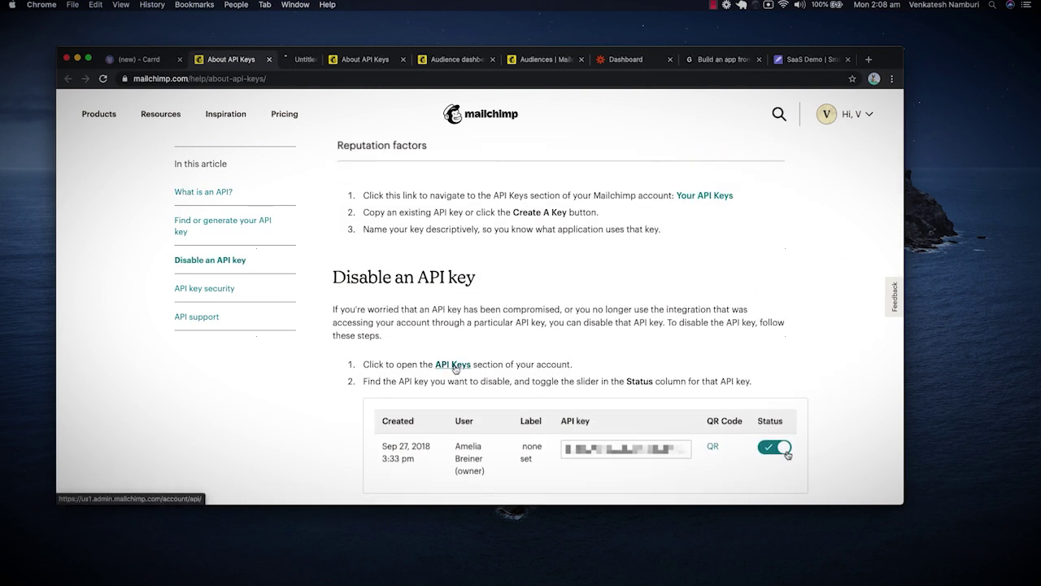
{"action": "left_click", "coordinate": [310, 60]}
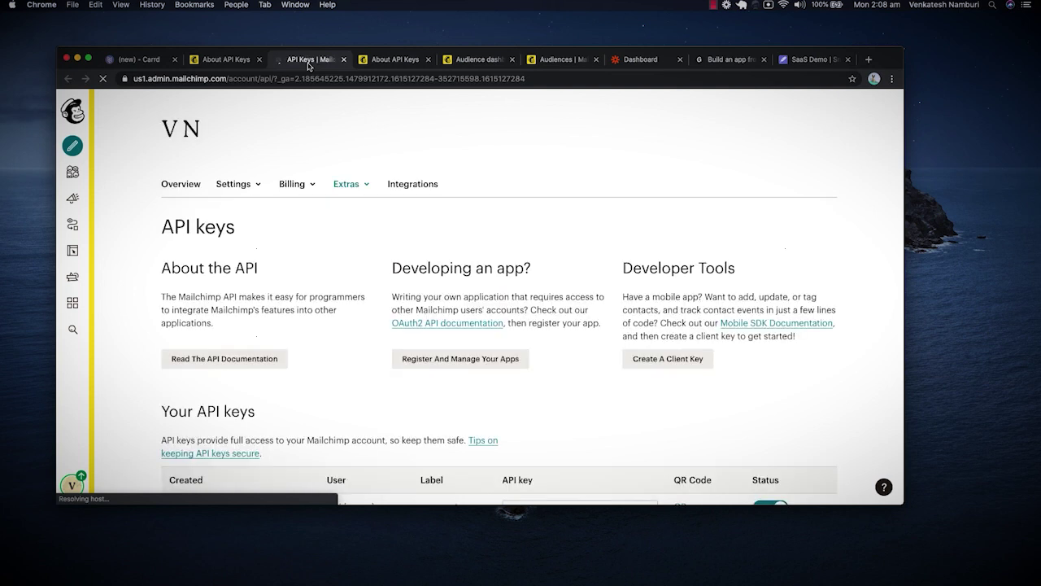
{"action": "scroll", "coordinate": [227, 290], "scroll_direction": "down", "scroll_amount": 3}
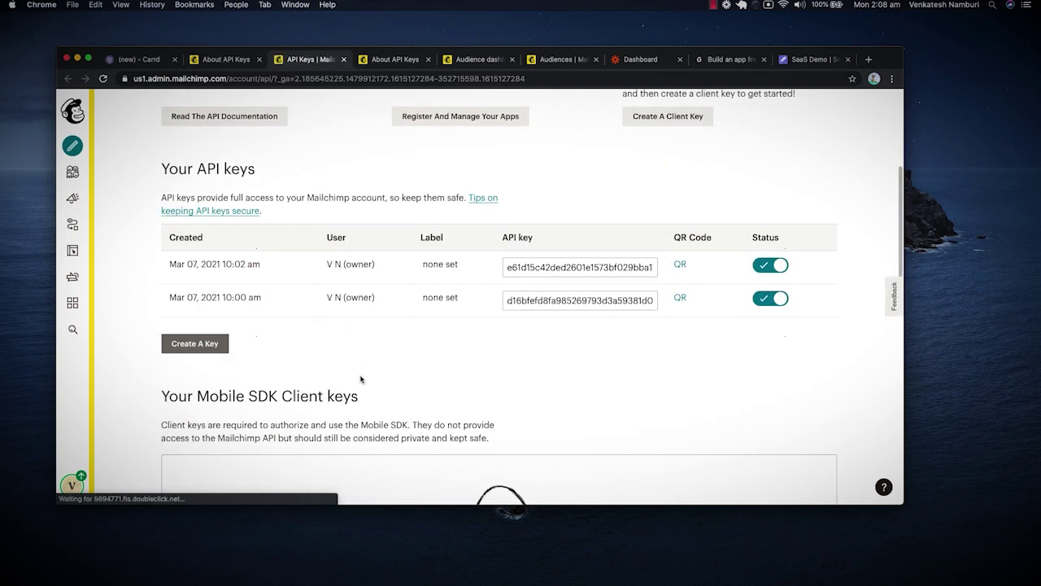
{"action": "scroll", "coordinate": [364, 367], "scroll_direction": "up", "scroll_amount": 1}
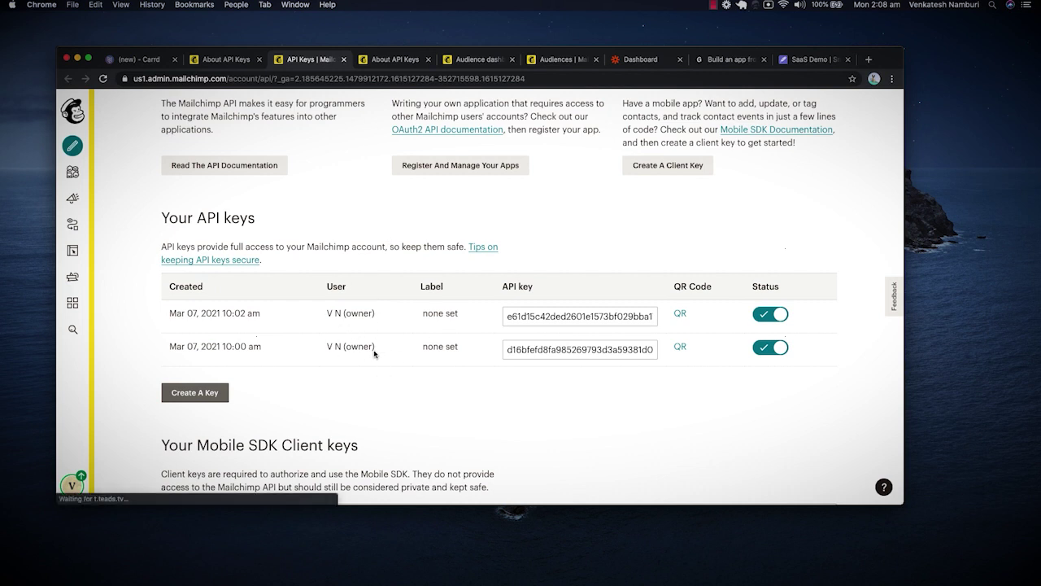
Copy the newer Mailchimp API key into Carrd's API Key field.
{"action": "left_click", "coordinate": [540, 311]}
{"action": "left_click", "coordinate": [533, 318]}
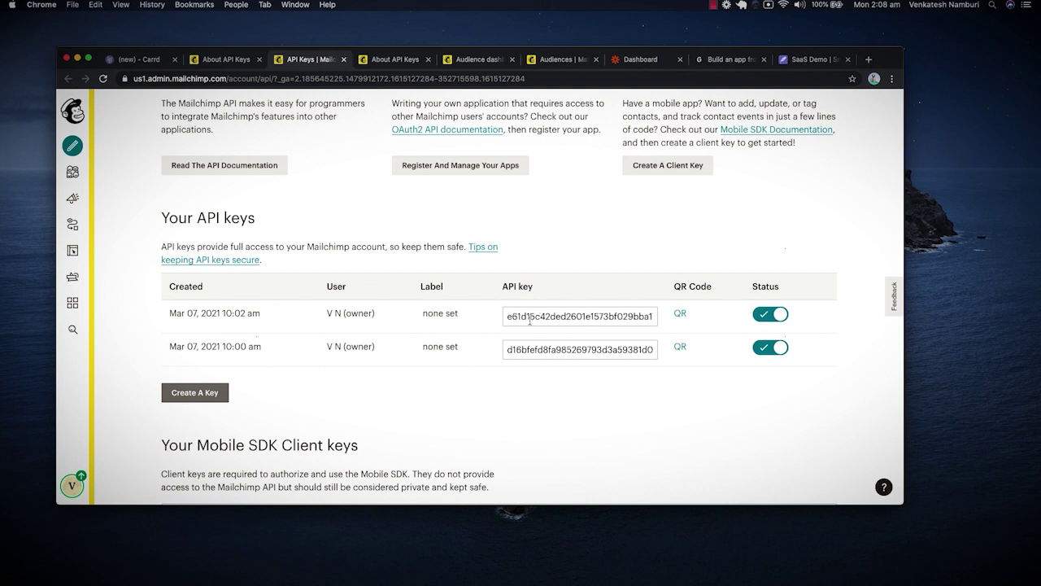
{"action": "double_click", "coordinate": [537, 318]}
{"action": "key", "text": "super+c"}
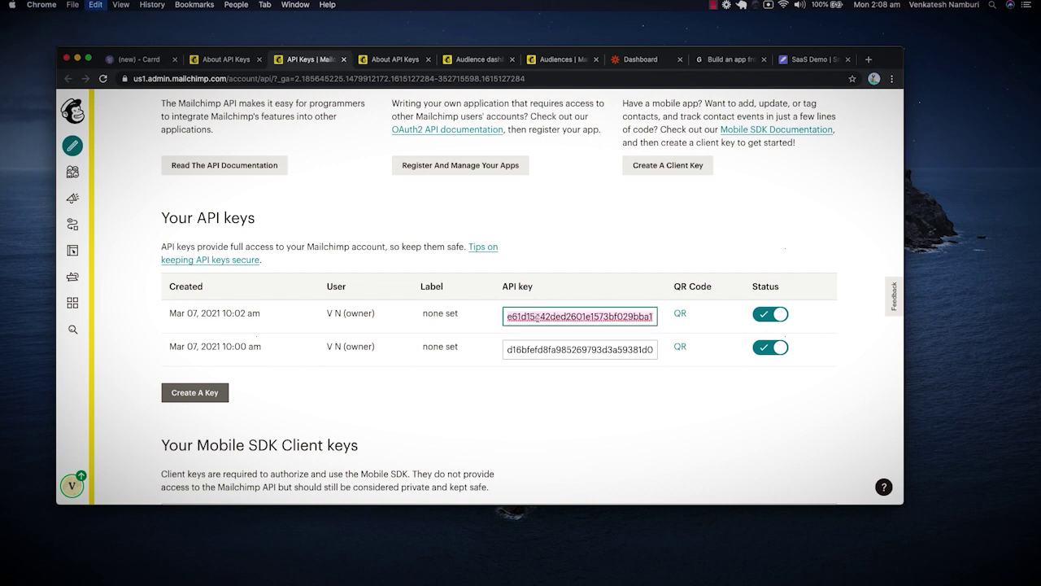
{"action": "left_click", "coordinate": [136, 60]}
{"action": "left_click", "coordinate": [114, 277]}
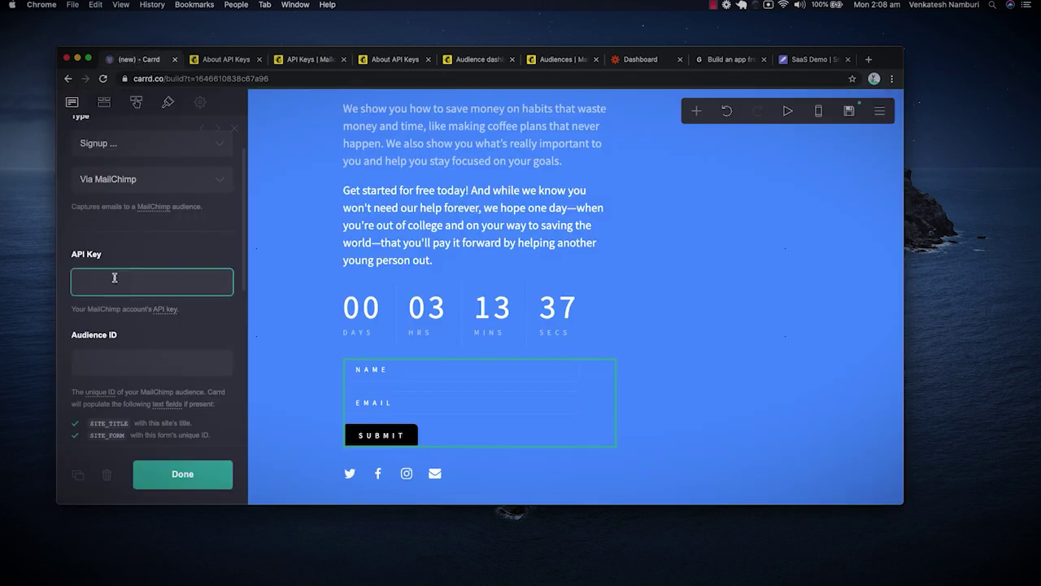
{"action": "key", "text": "super+v"}
Disable the older Mailchimp API key, leaving one active key.
{"action": "left_click", "coordinate": [311, 60]}
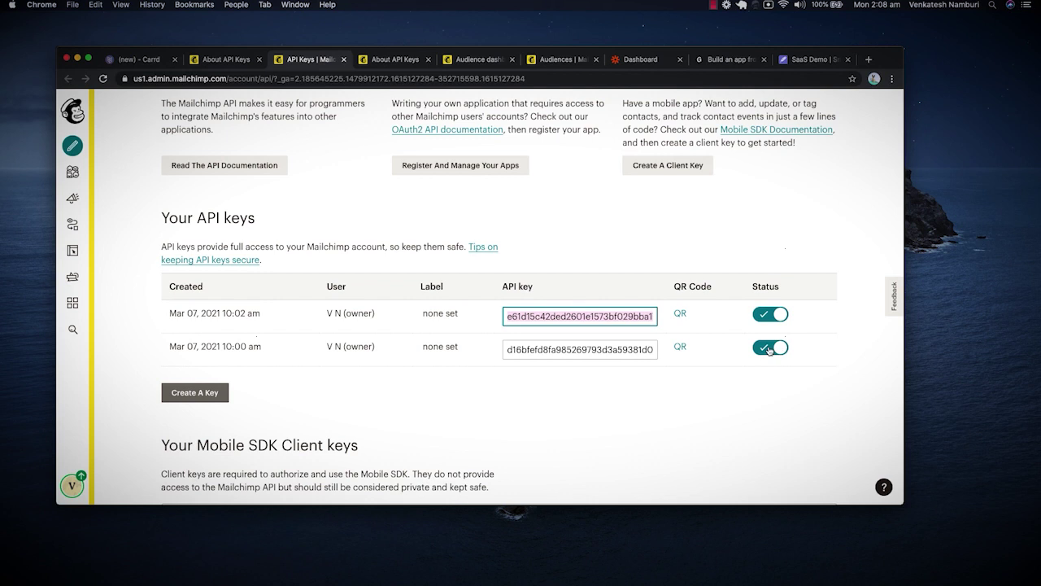
{"action": "left_click", "coordinate": [769, 348]}
{"action": "left_click", "coordinate": [364, 364]}
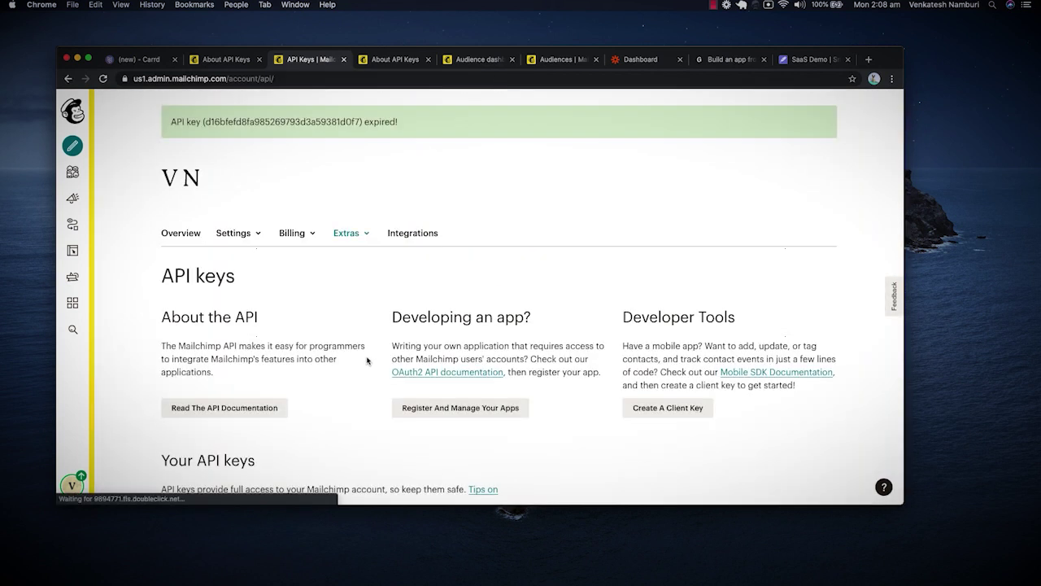
{"action": "scroll", "coordinate": [358, 374], "scroll_direction": "down", "scroll_amount": 3}
{"action": "scroll", "coordinate": [354, 380], "scroll_direction": "down", "scroll_amount": 3}
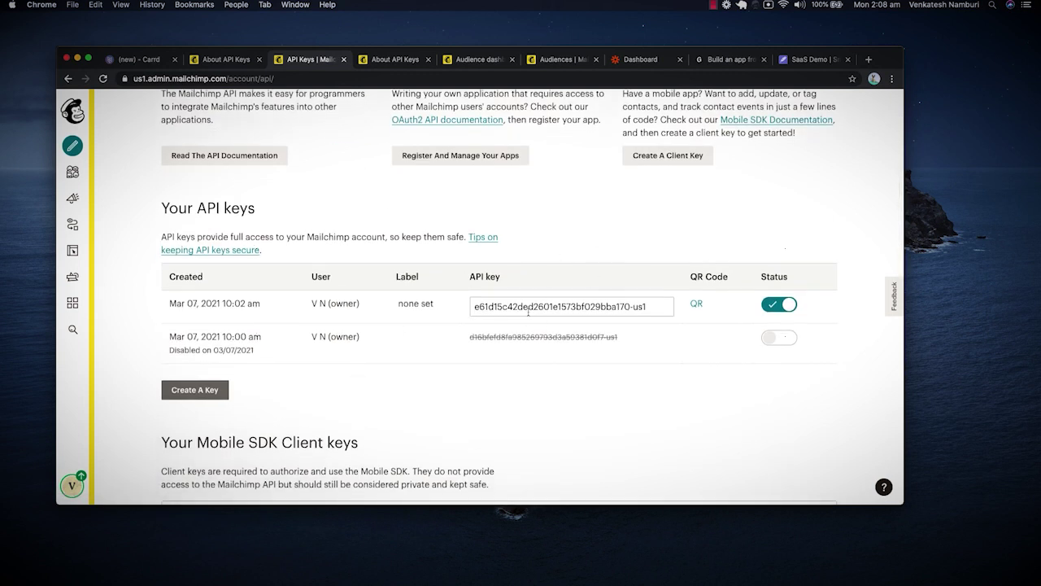
{"action": "scroll", "coordinate": [529, 312], "scroll_direction": "down", "scroll_amount": 3}
{"action": "scroll", "coordinate": [529, 313], "scroll_direction": "up", "scroll_amount": 3}
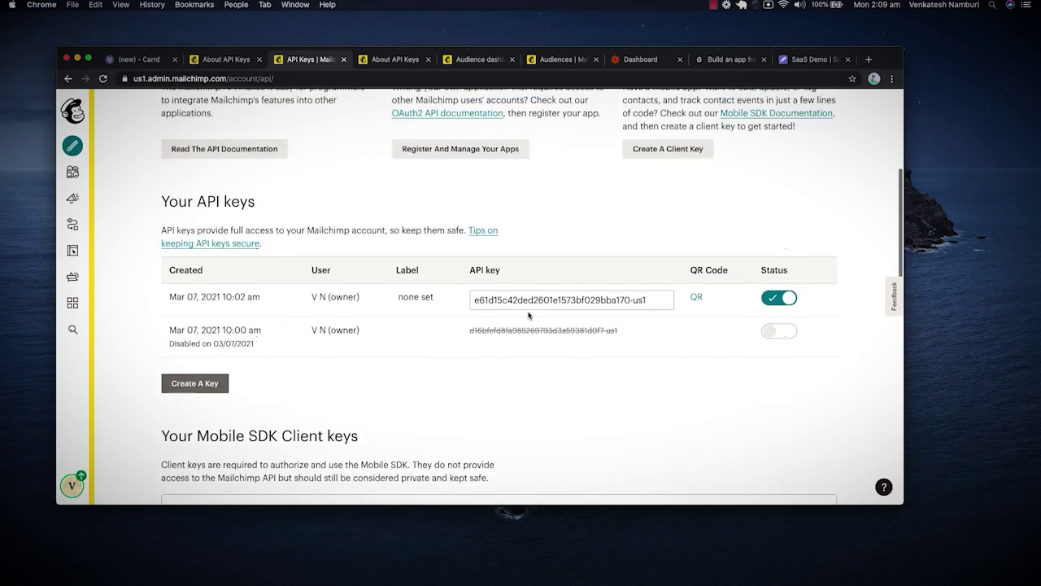
{"action": "scroll", "coordinate": [529, 315], "scroll_direction": "up", "scroll_amount": 1}
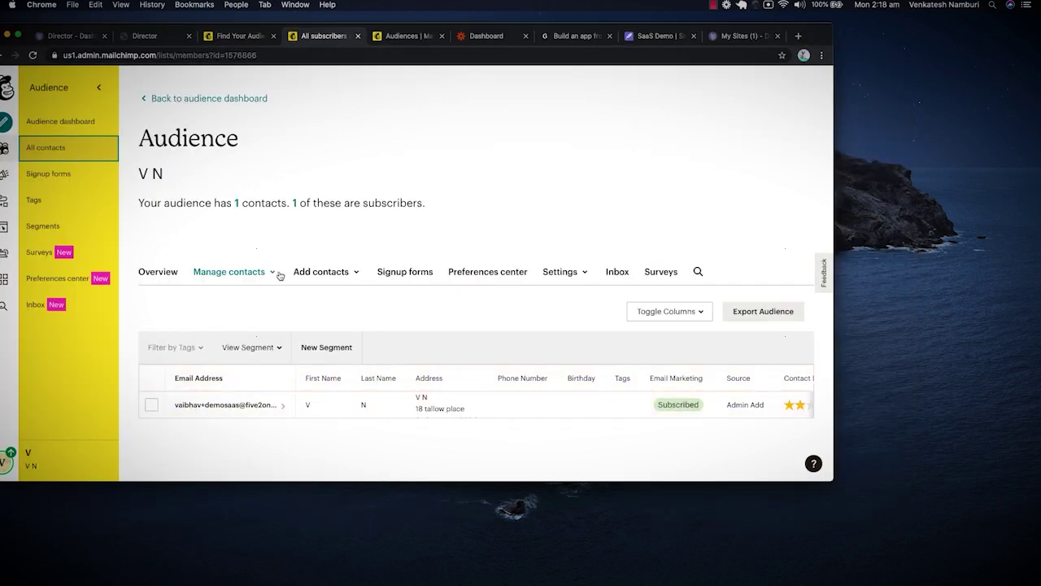
Copy the audience ID from Mailchimp's audience name and defaults settings.
{"action": "left_click", "coordinate": [560, 274]}
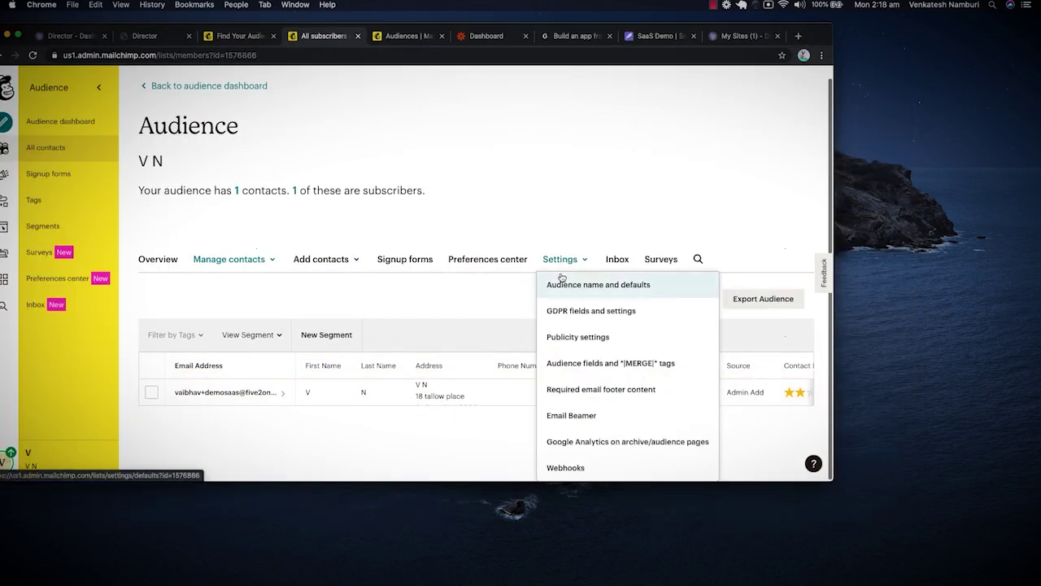
{"action": "left_click", "coordinate": [569, 284]}
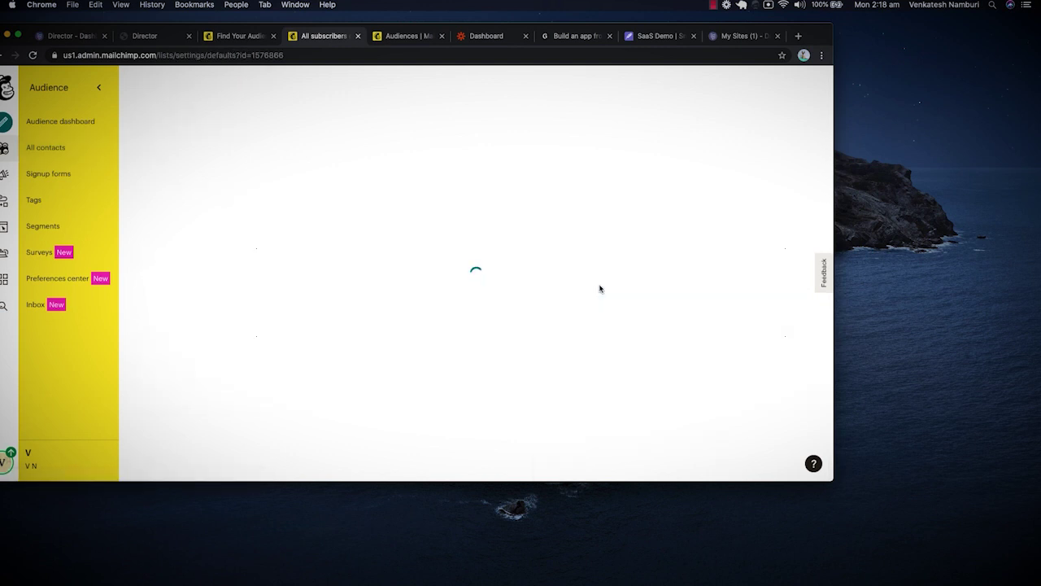
{"action": "double_click", "coordinate": [641, 375]}
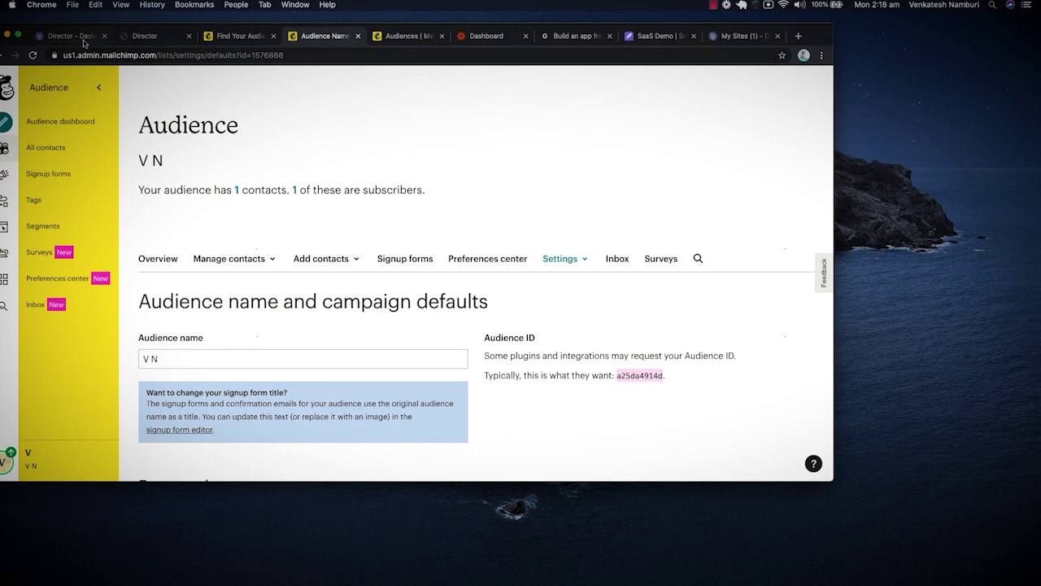
Replace Carrd's Audience ID with it and publish the site to saasdemotest.carrd.co.
{"action": "left_click", "coordinate": [82, 38]}
{"action": "double_click", "coordinate": [33, 279]}
{"action": "key", "text": "super+v"}
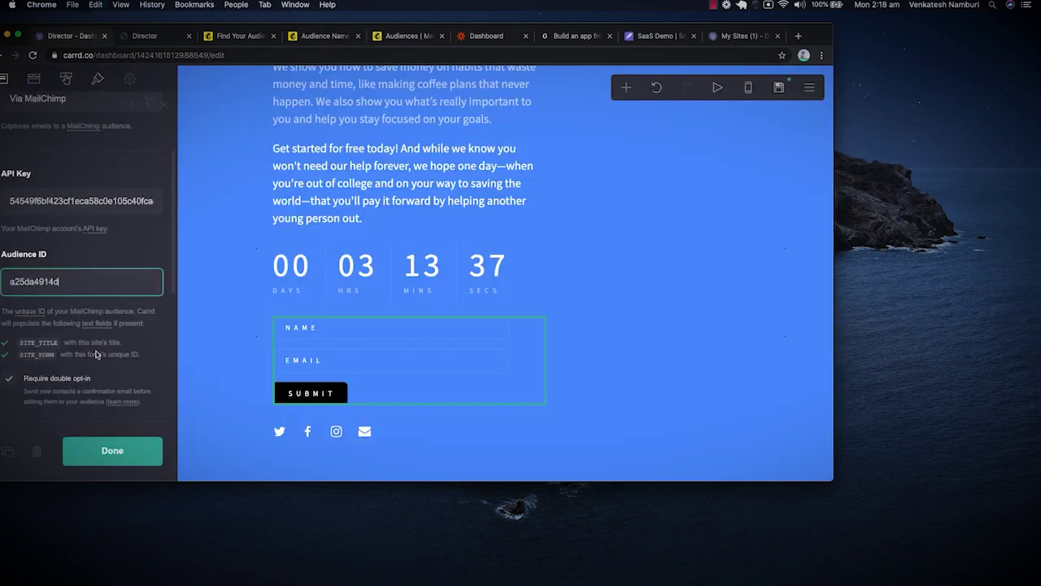
{"action": "left_click", "coordinate": [111, 458]}
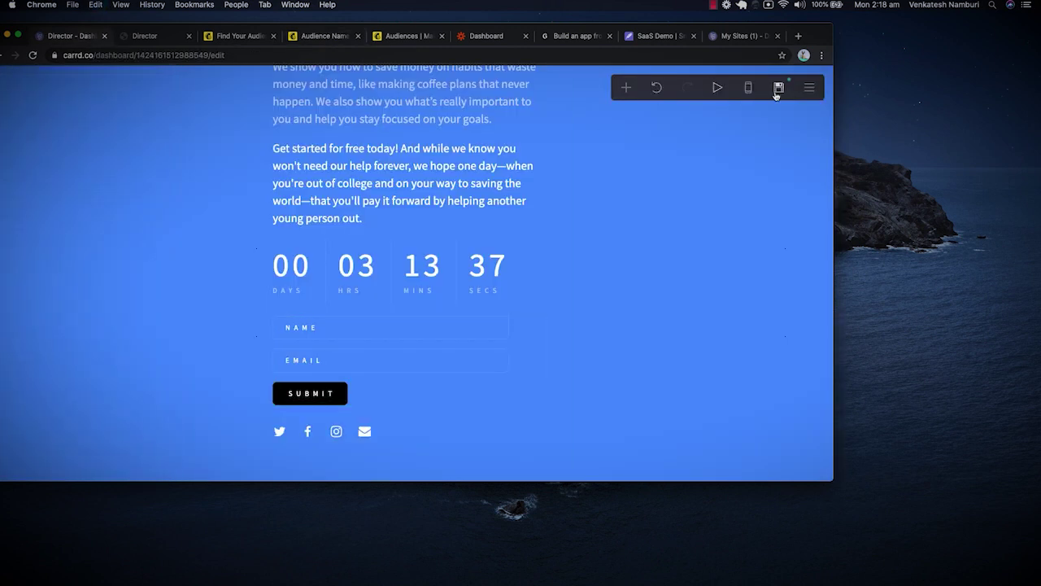
{"action": "left_click", "coordinate": [778, 87]}
{"action": "left_click", "coordinate": [112, 462]}
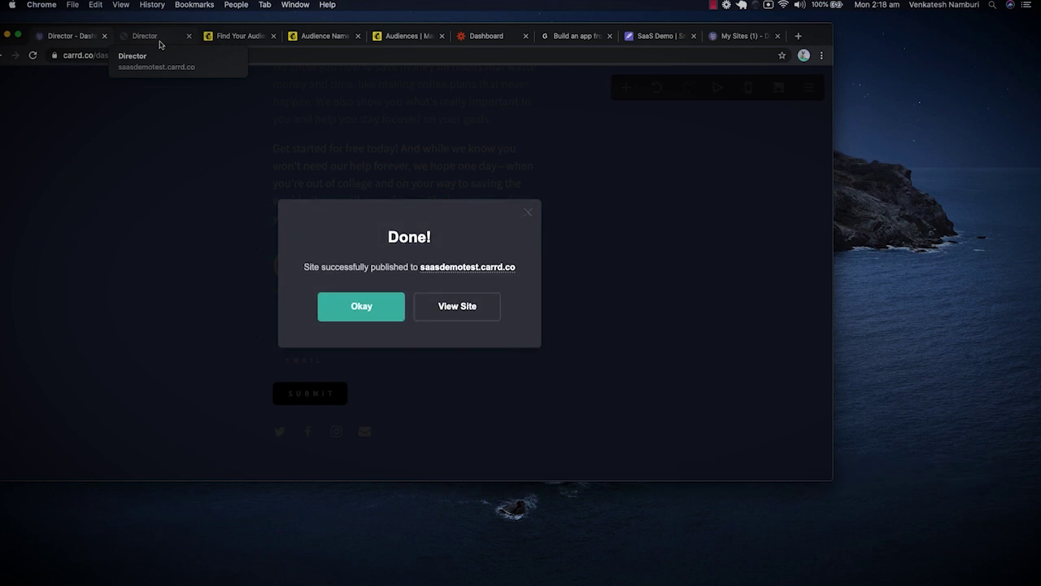
Submit a test signup on the live site with name 'V N' and a test email address.
{"action": "left_click", "coordinate": [469, 305]}
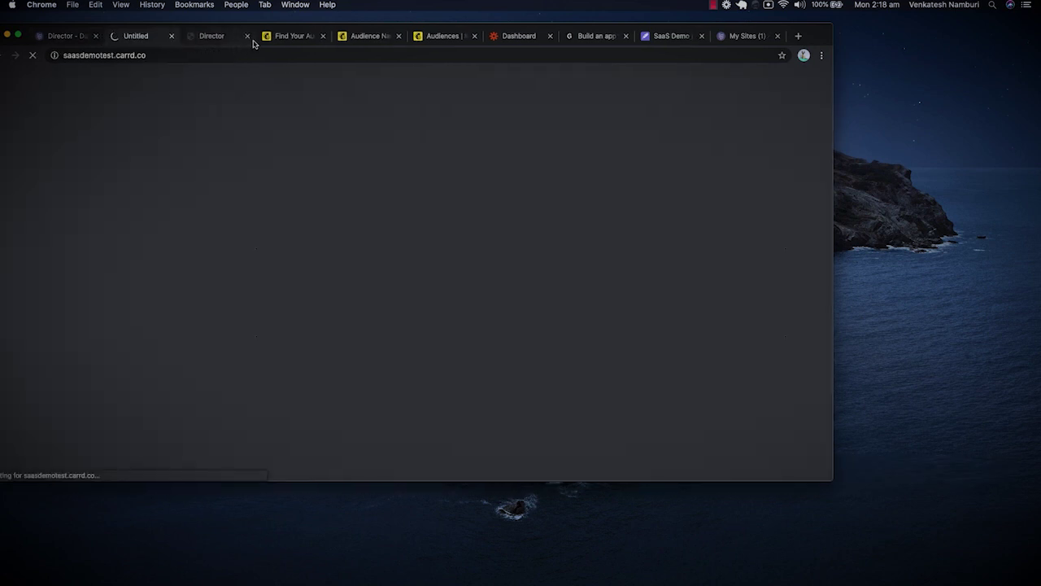
{"action": "scroll", "coordinate": [349, 268], "scroll_direction": "down", "scroll_amount": 5}
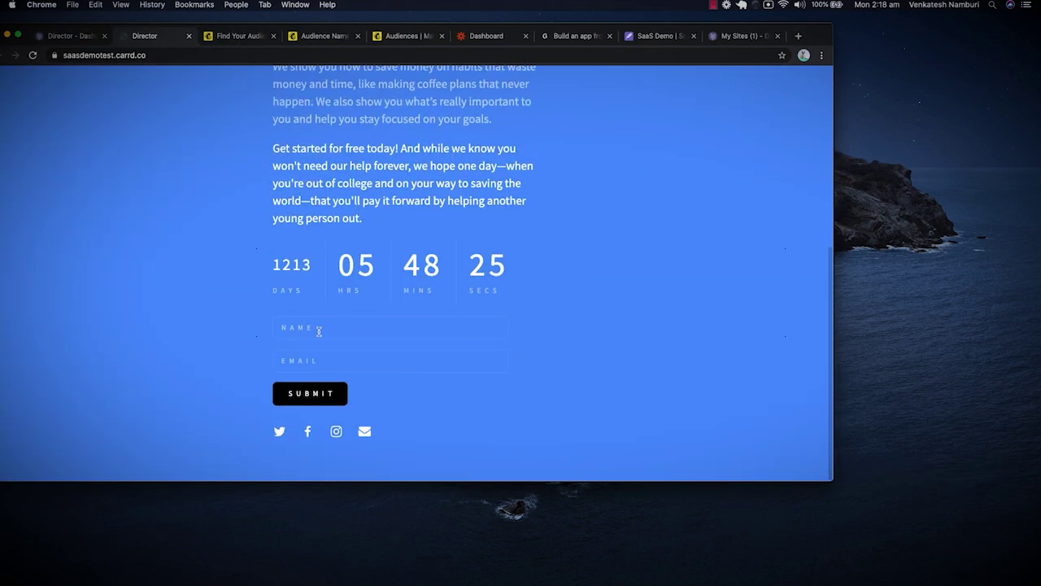
{"action": "left_click", "coordinate": [318, 328]}
{"action": "type", "text": "V N"}
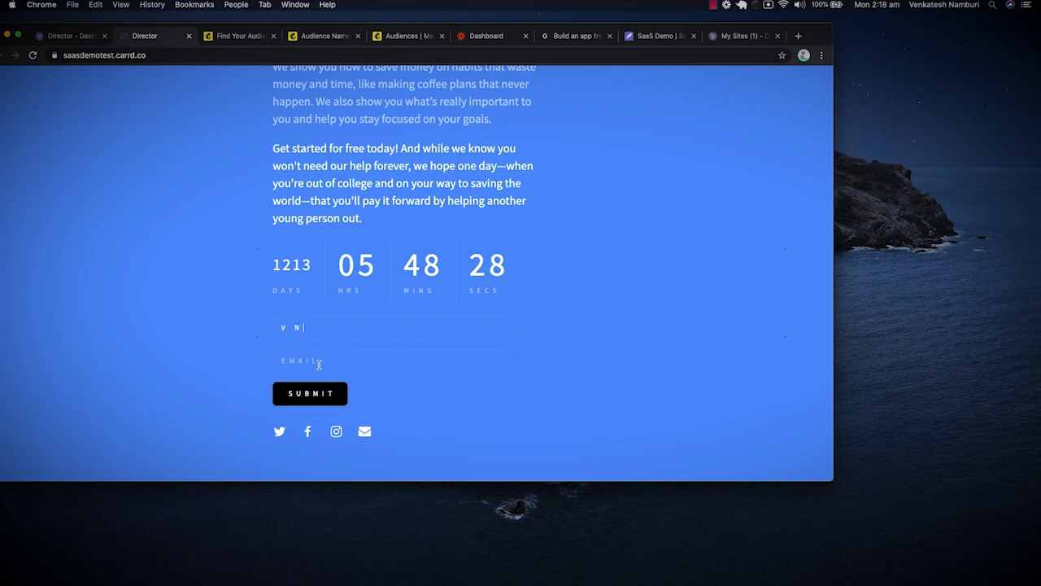
{"action": "left_click", "coordinate": [315, 364]}
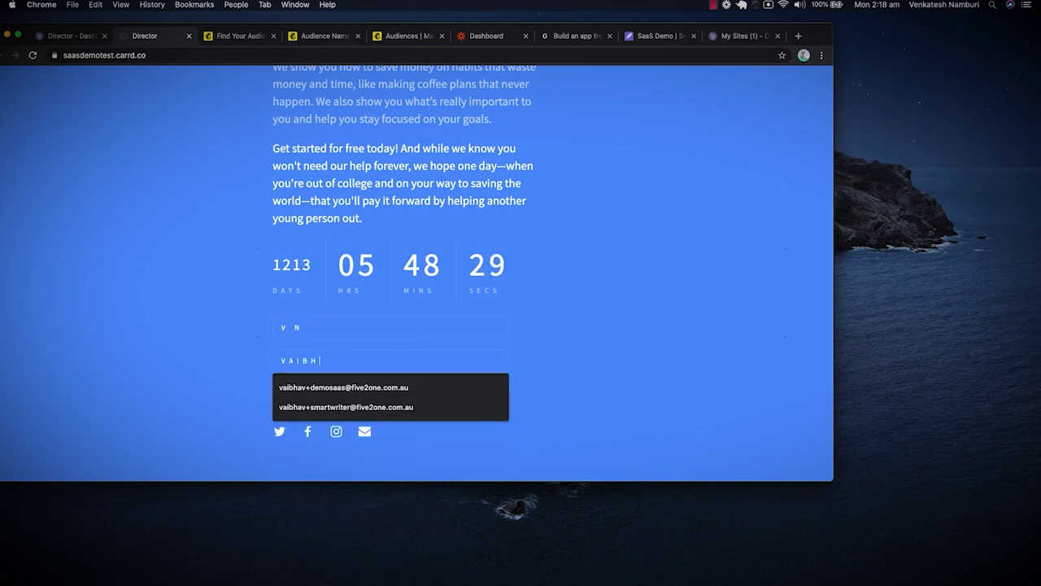
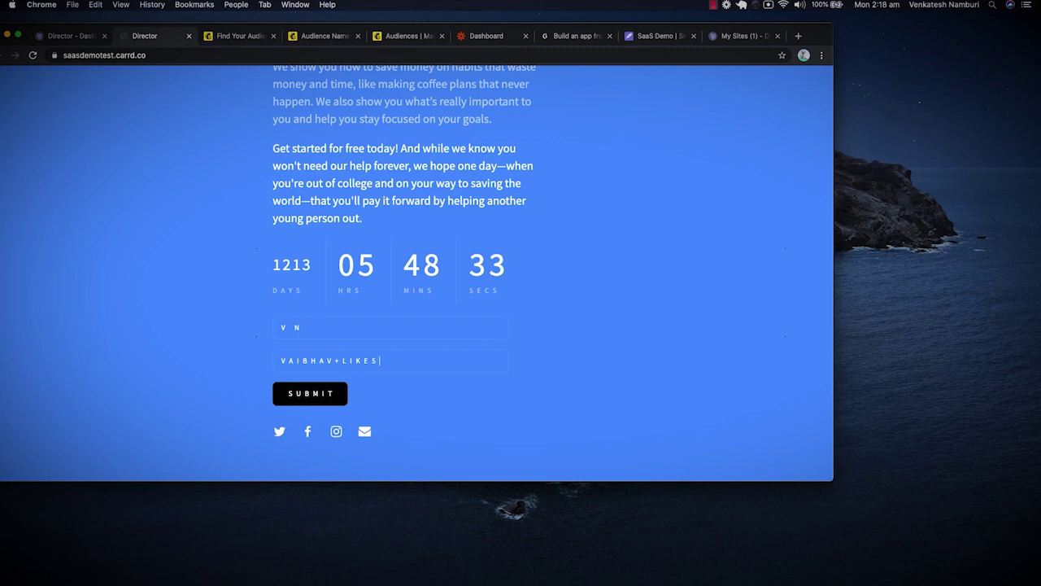
{"action": "left_click", "coordinate": [311, 394]}
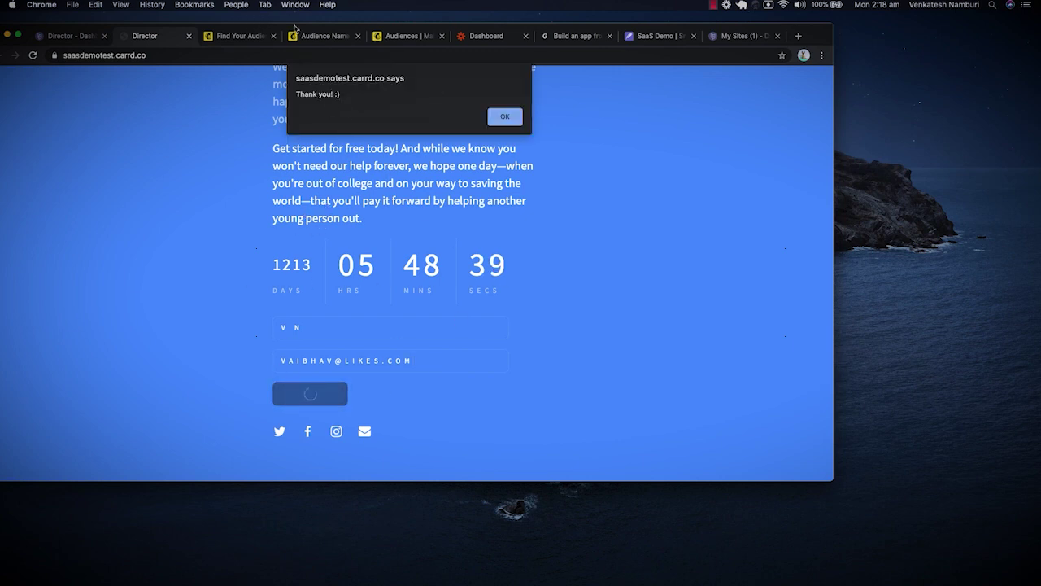
Reload the Mailchimp audience, dismiss the thank-you alert, and check contacts for the signup.
{"action": "left_click", "coordinate": [300, 37]}
{"action": "left_click", "coordinate": [232, 36]}
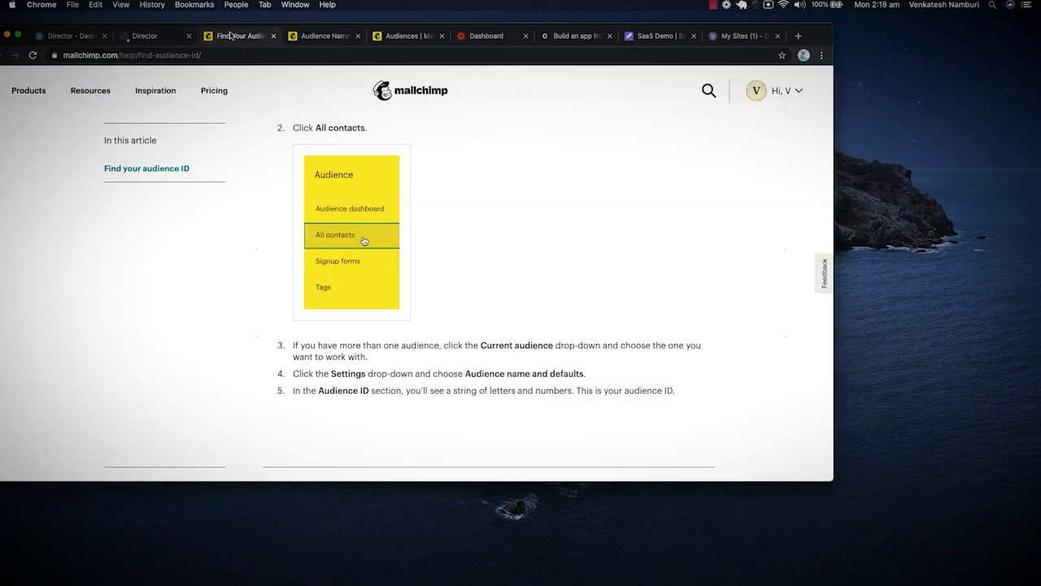
{"action": "left_click", "coordinate": [401, 35]}
{"action": "key", "text": "super+r"}
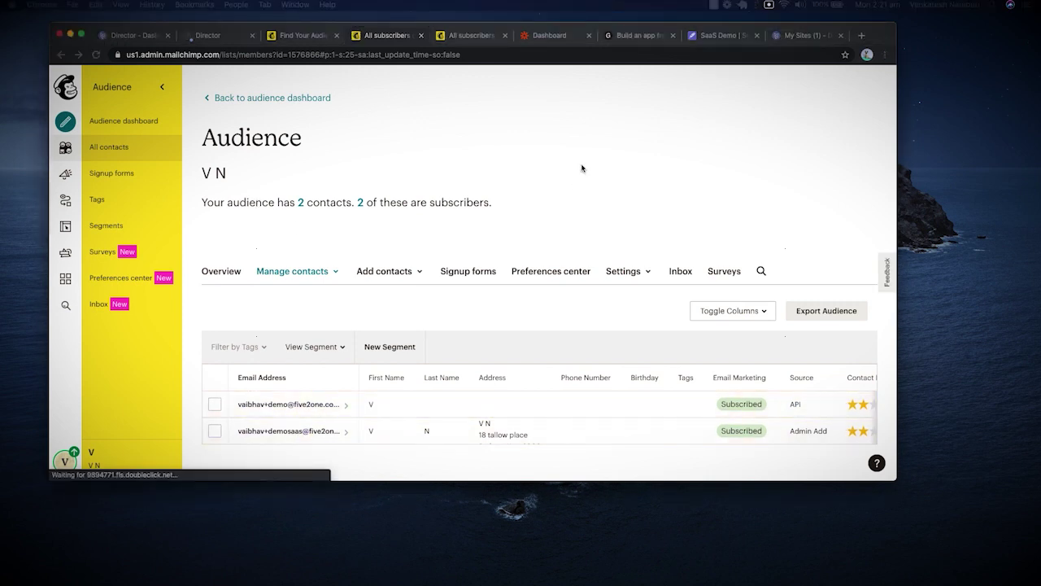
{"action": "left_click", "coordinate": [142, 36]}
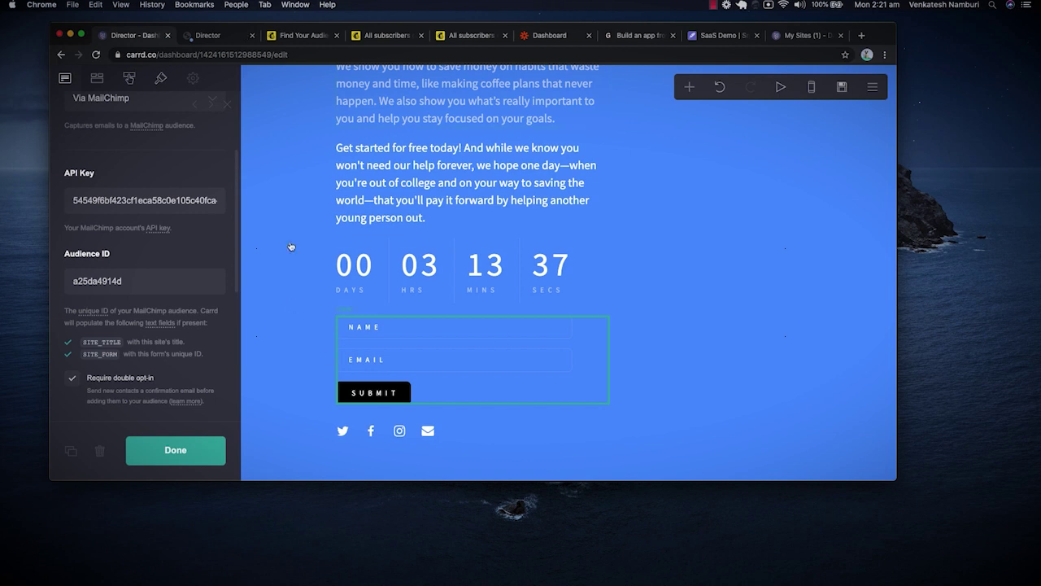
{"action": "left_click", "coordinate": [231, 37]}
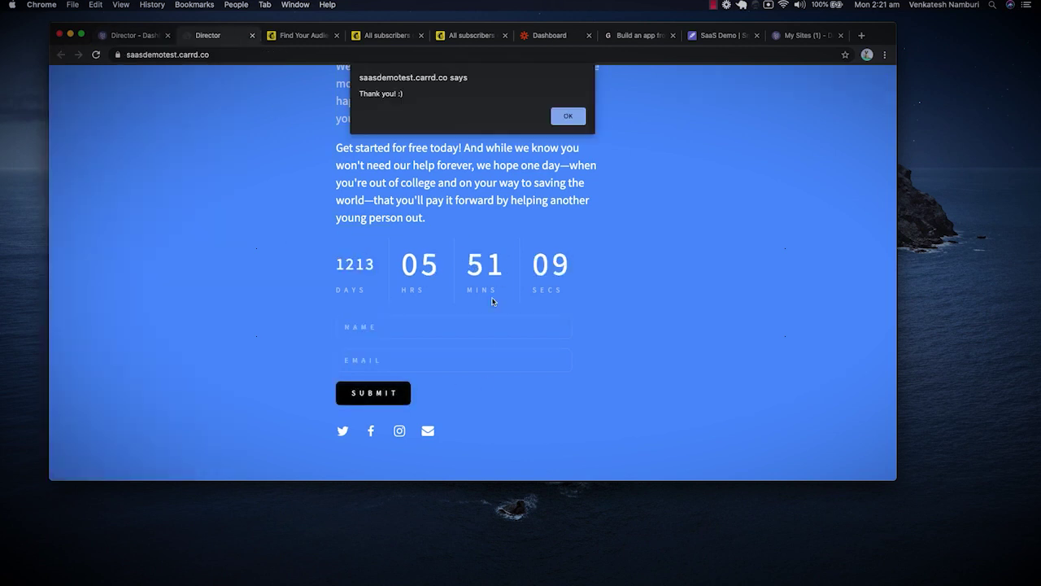
{"action": "key", "text": "Return"}
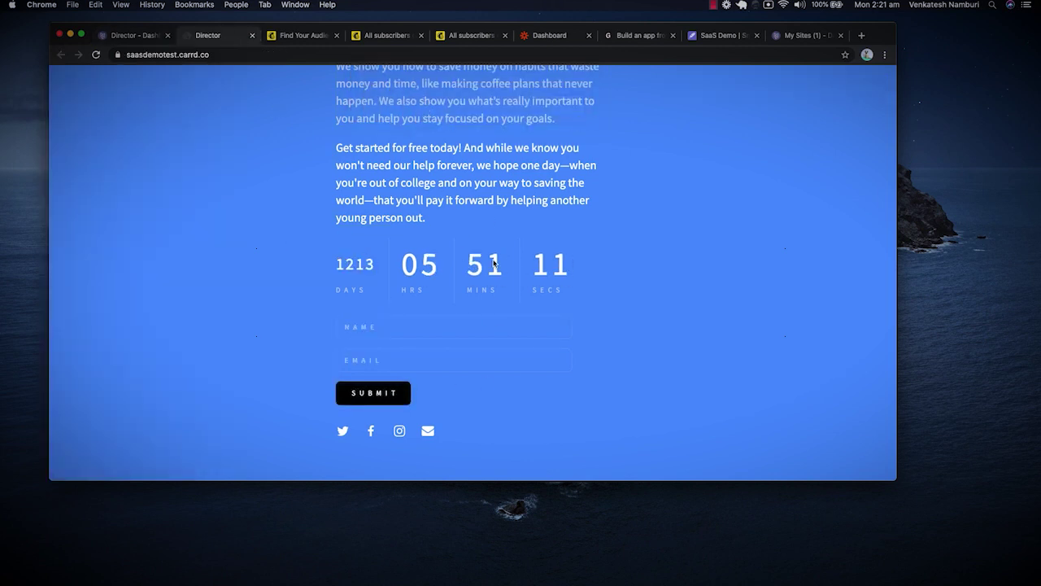
{"action": "left_click", "coordinate": [386, 35]}
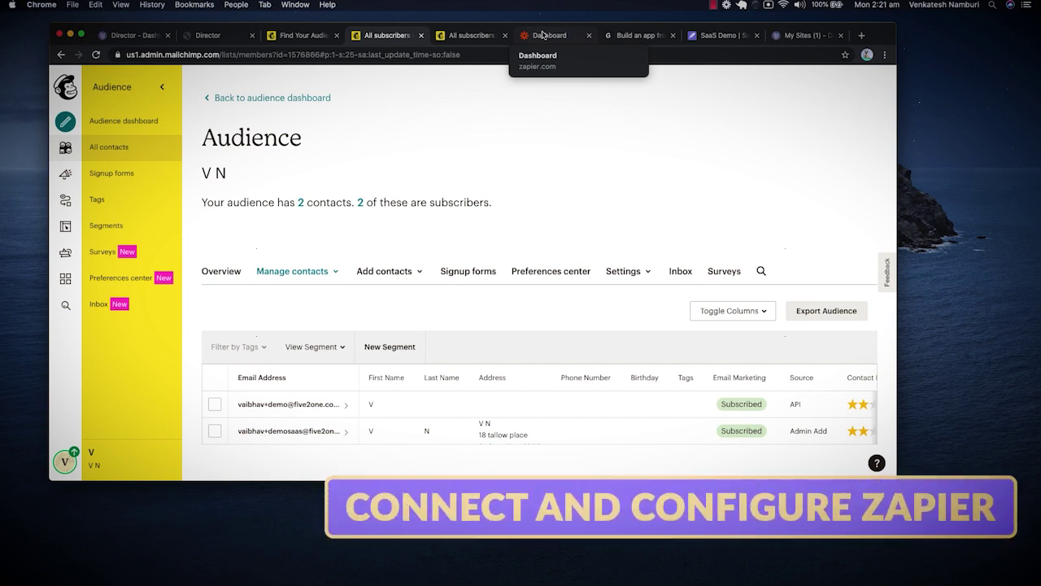
Browse the Zapier dashboard's recommended Mailchimp-to-Slack workflows.
{"action": "left_click", "coordinate": [543, 35]}
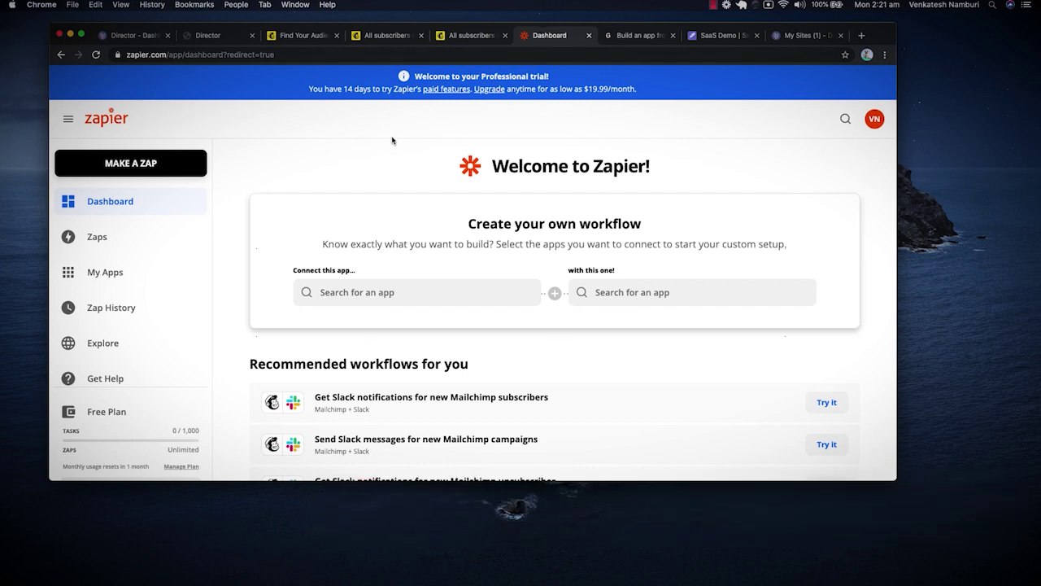
{"action": "scroll", "coordinate": [366, 203], "scroll_direction": "down", "scroll_amount": 2}
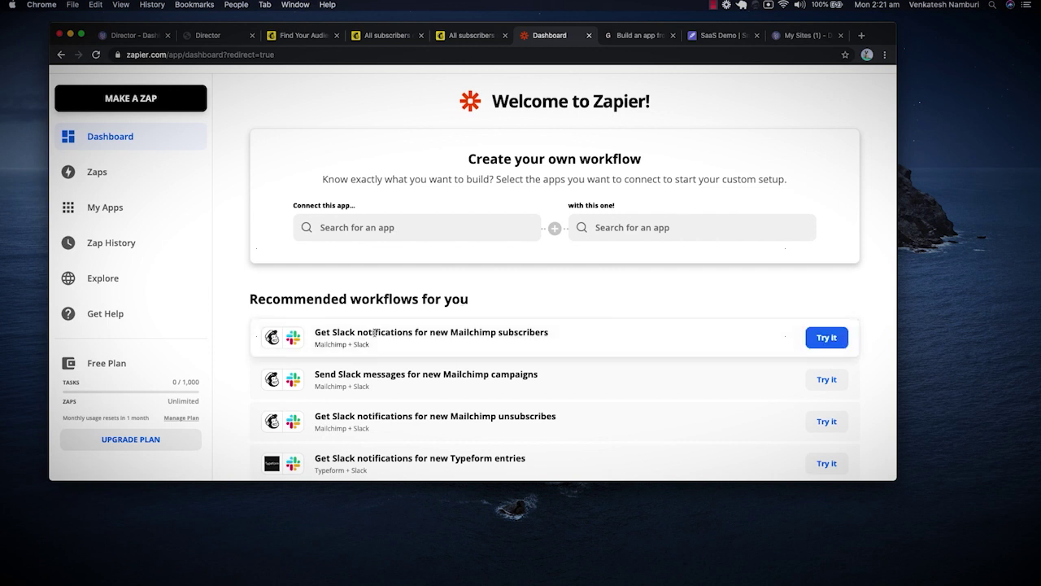
{"action": "scroll", "coordinate": [390, 455], "scroll_direction": "down", "scroll_amount": 5}
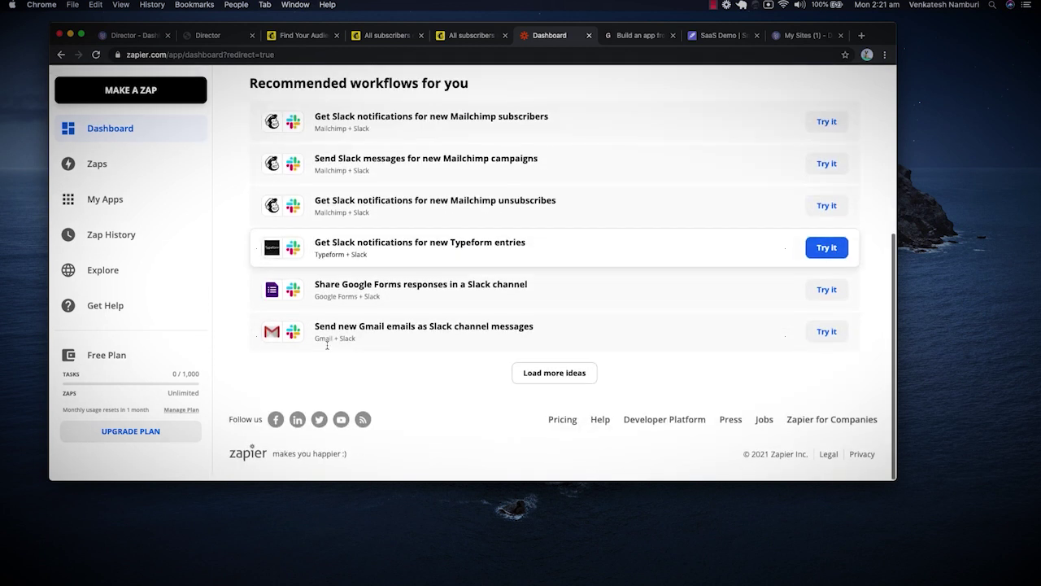
{"action": "scroll", "coordinate": [327, 345], "scroll_direction": "up", "scroll_amount": 3}
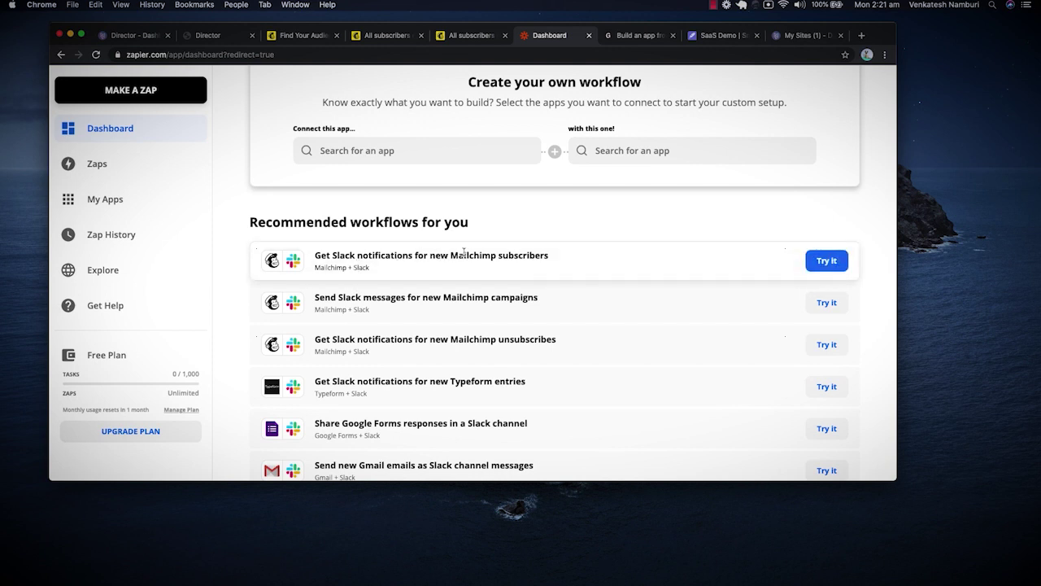
Start the Mailchimp-to-Slack subscriber workflow and connect the Mailchimp account.
{"action": "left_click", "coordinate": [822, 262]}
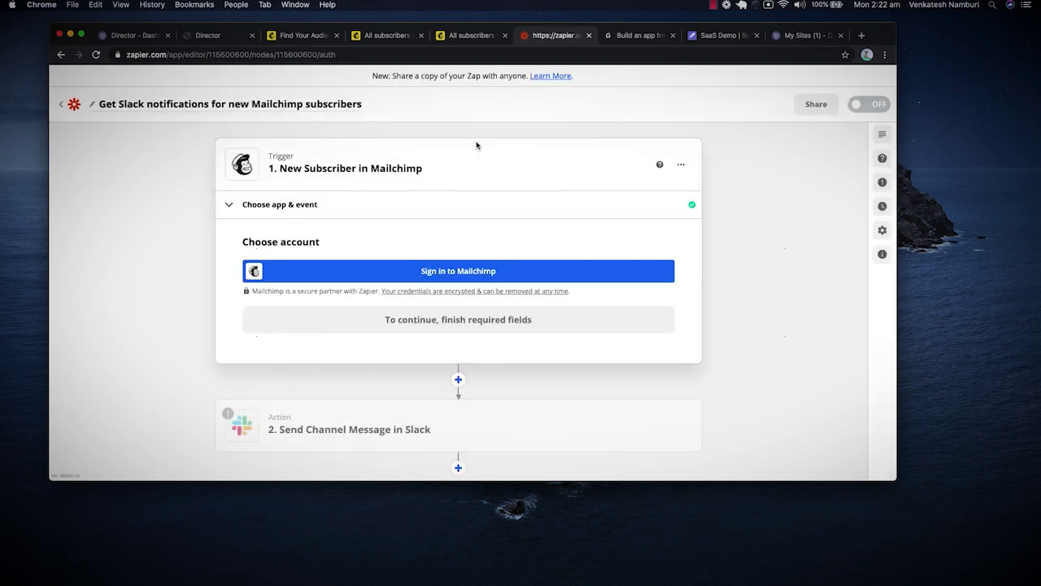
{"action": "left_click", "coordinate": [461, 272]}
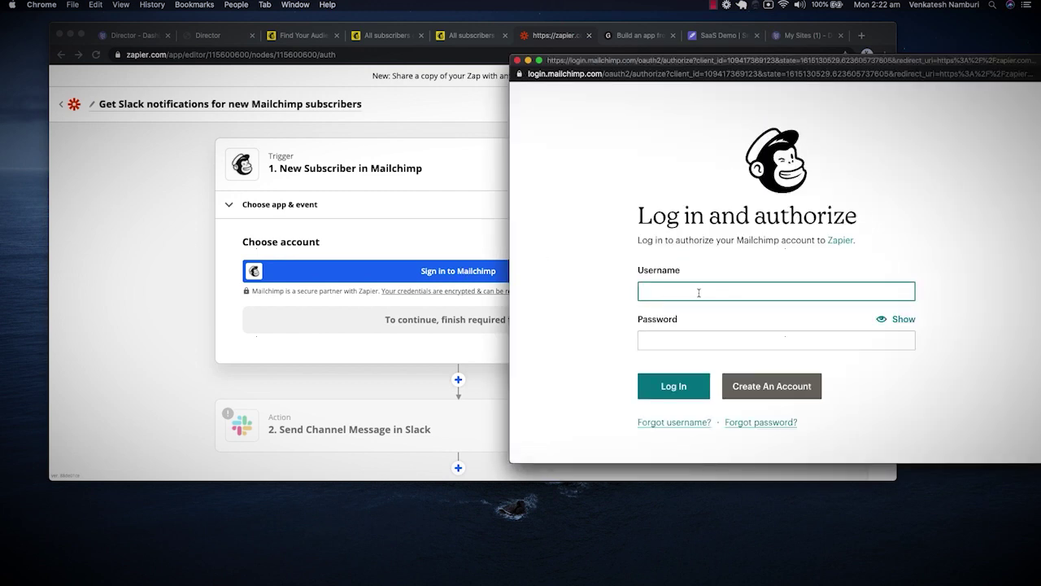
{"action": "left_click", "coordinate": [698, 292]}
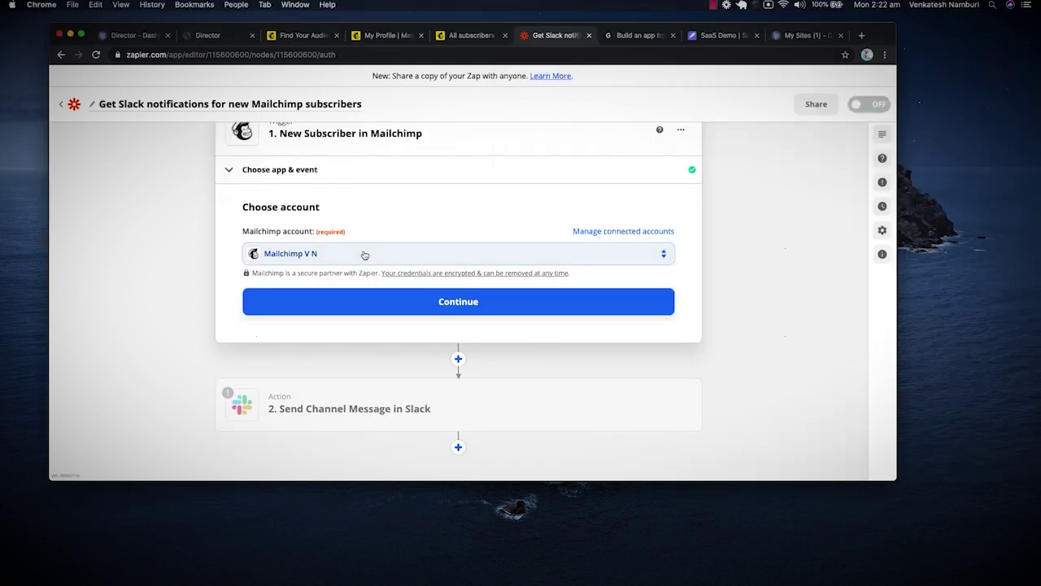
{"action": "left_click", "coordinate": [368, 257]}
{"action": "left_click", "coordinate": [317, 346]}
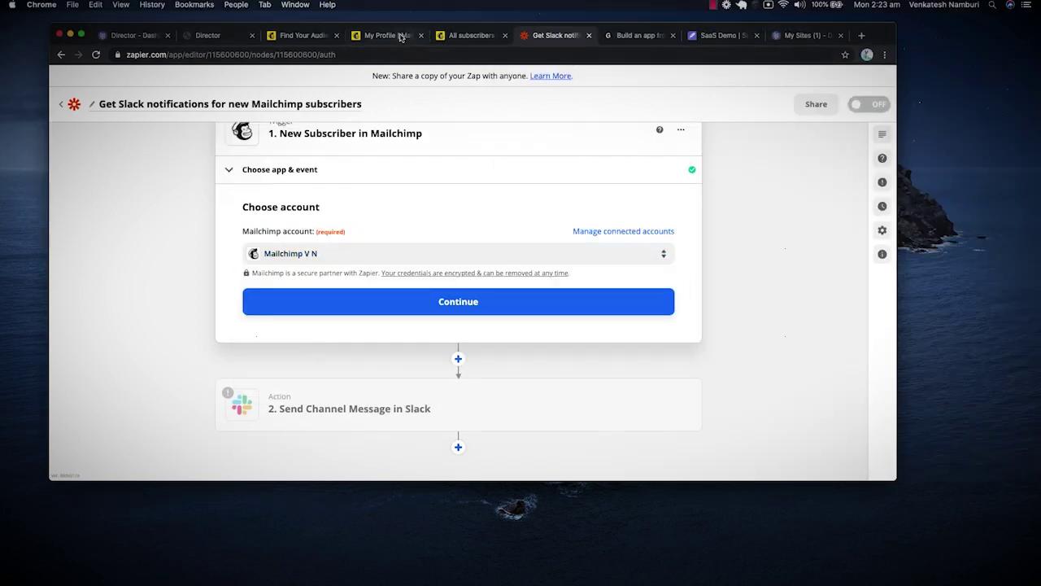
{"action": "left_click", "coordinate": [469, 39]}
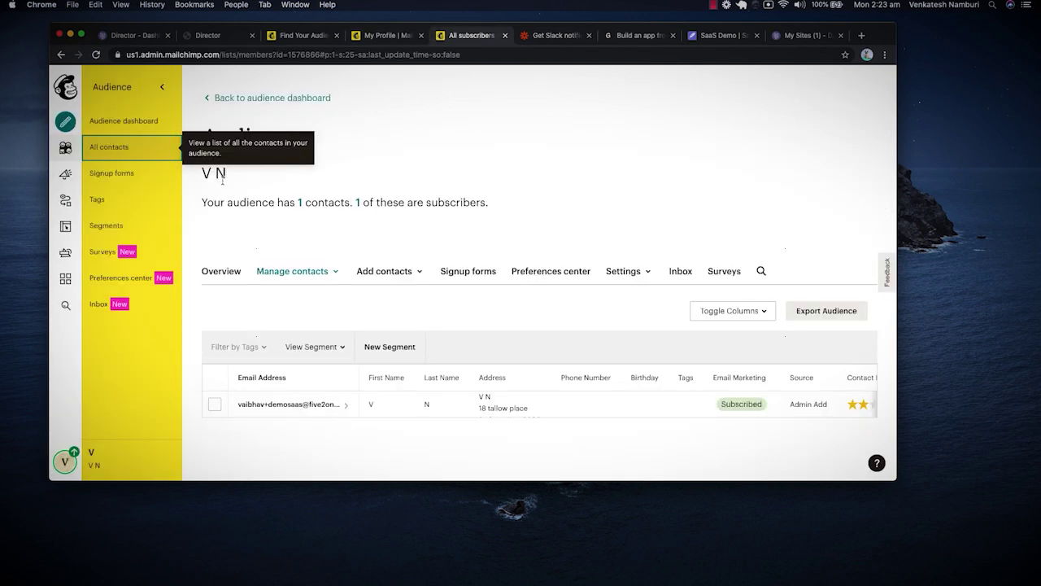
{"action": "left_click", "coordinate": [525, 36]}
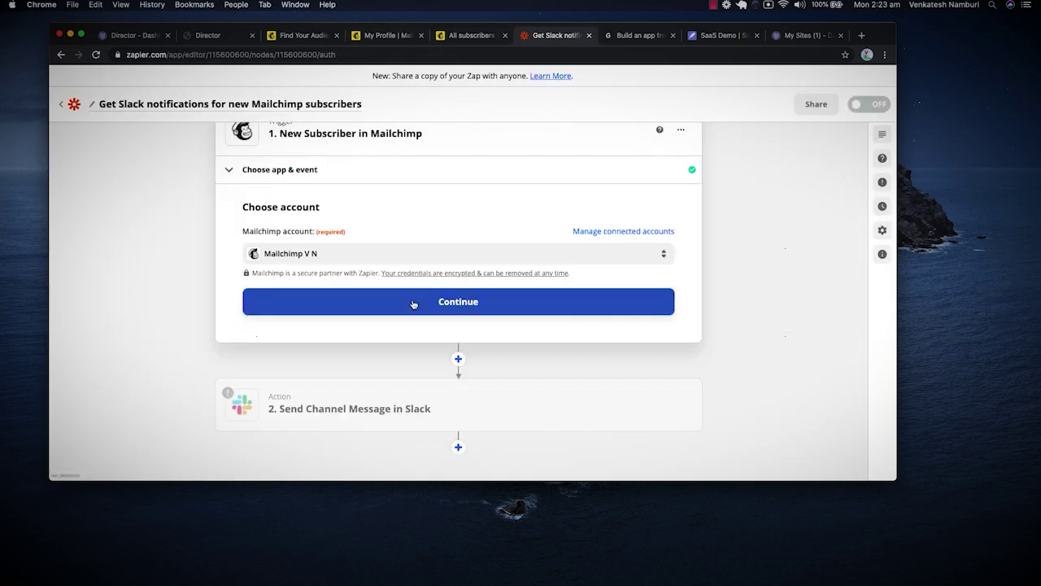
{"action": "left_click", "coordinate": [414, 303]}
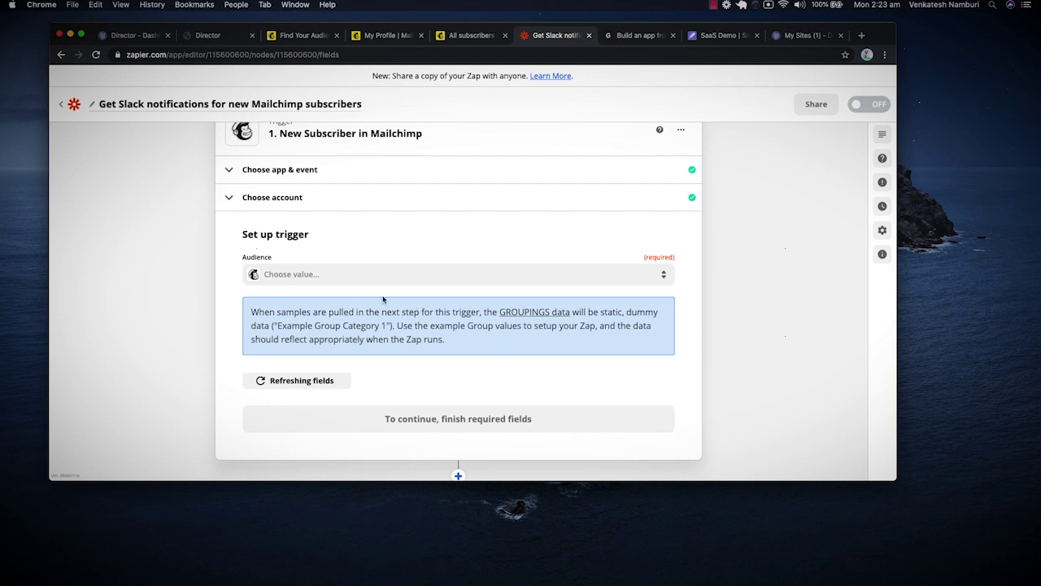
Choose the Mailchimp audience for the New Subscriber trigger and continue.
{"action": "left_click", "coordinate": [383, 276]}
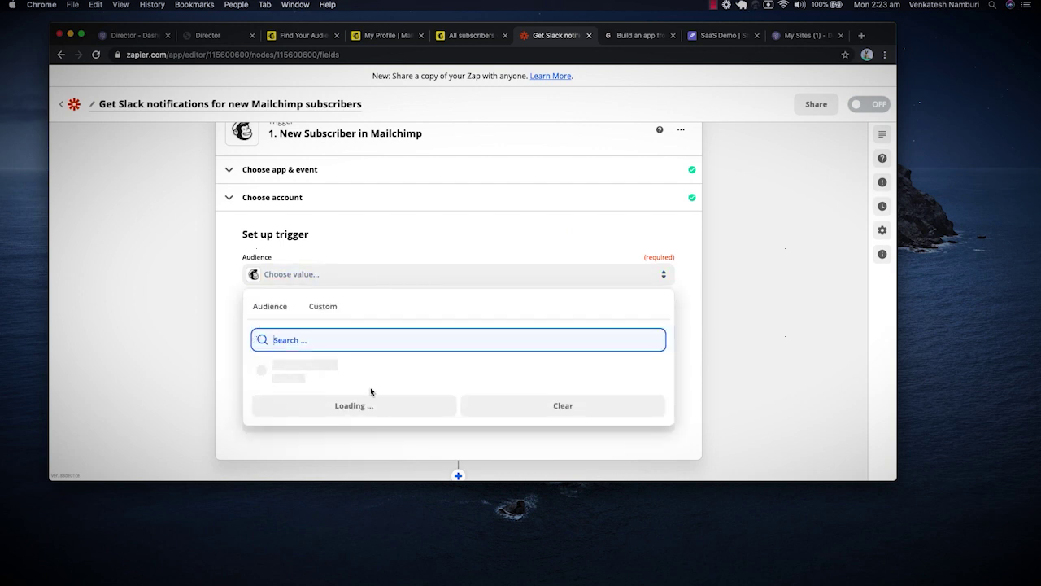
{"action": "left_click", "coordinate": [344, 376]}
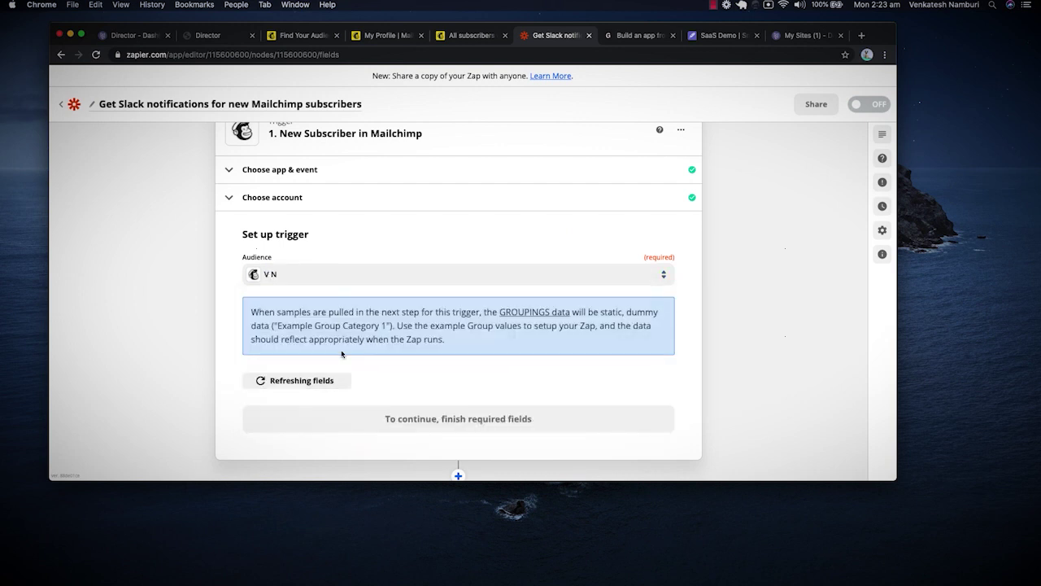
{"action": "left_click", "coordinate": [433, 418]}
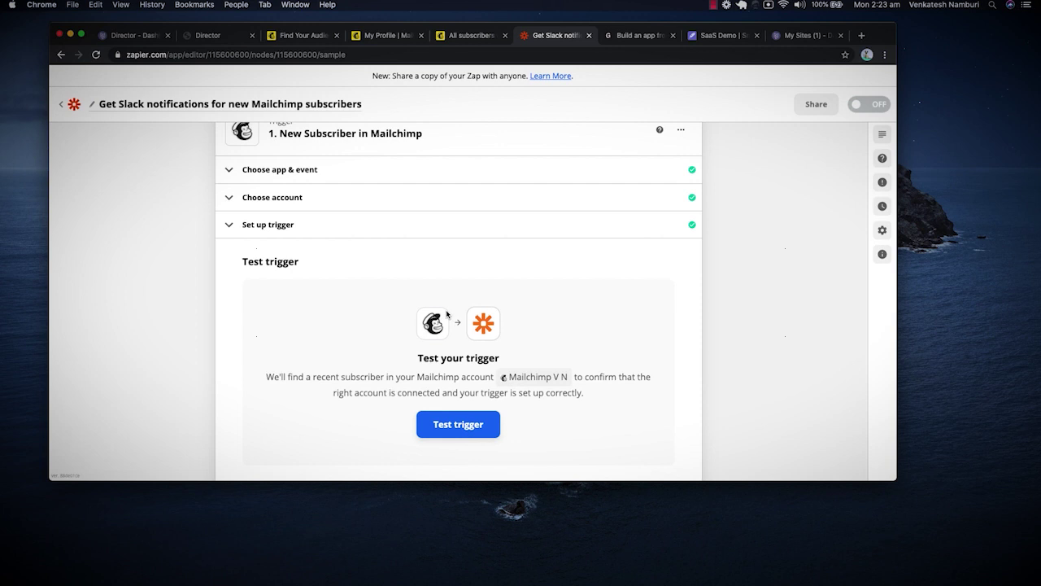
Test the Mailchimp new-subscriber trigger and accept its sample record.
{"action": "scroll", "coordinate": [468, 412], "scroll_direction": "down", "scroll_amount": 3}
{"action": "left_click", "coordinate": [458, 269]}
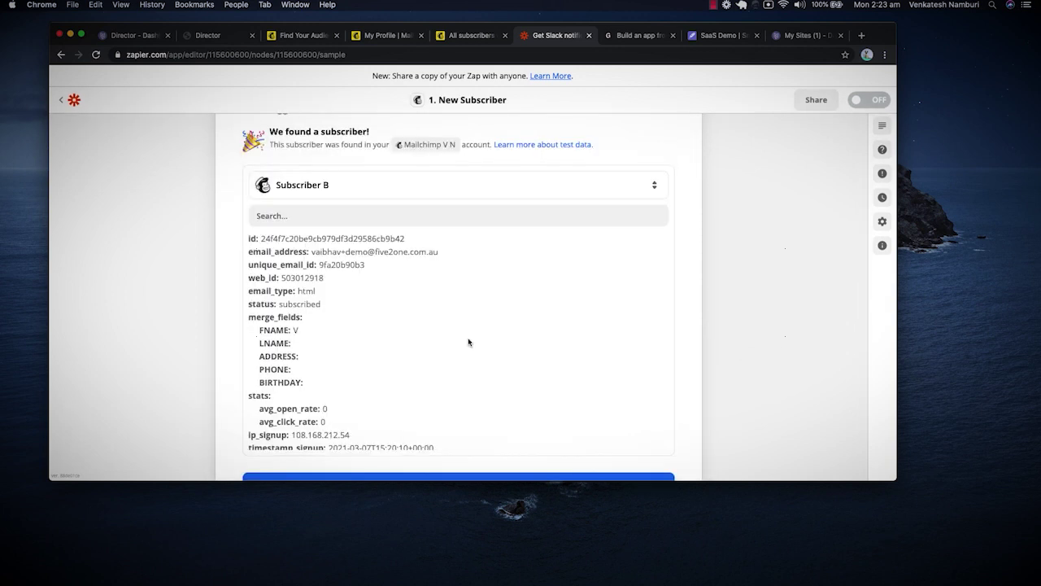
{"action": "scroll", "coordinate": [468, 341], "scroll_direction": "down", "scroll_amount": 3}
{"action": "scroll", "coordinate": [513, 436], "scroll_direction": "down", "scroll_amount": 3}
{"action": "scroll", "coordinate": [801, 326], "scroll_direction": "down", "scroll_amount": 2}
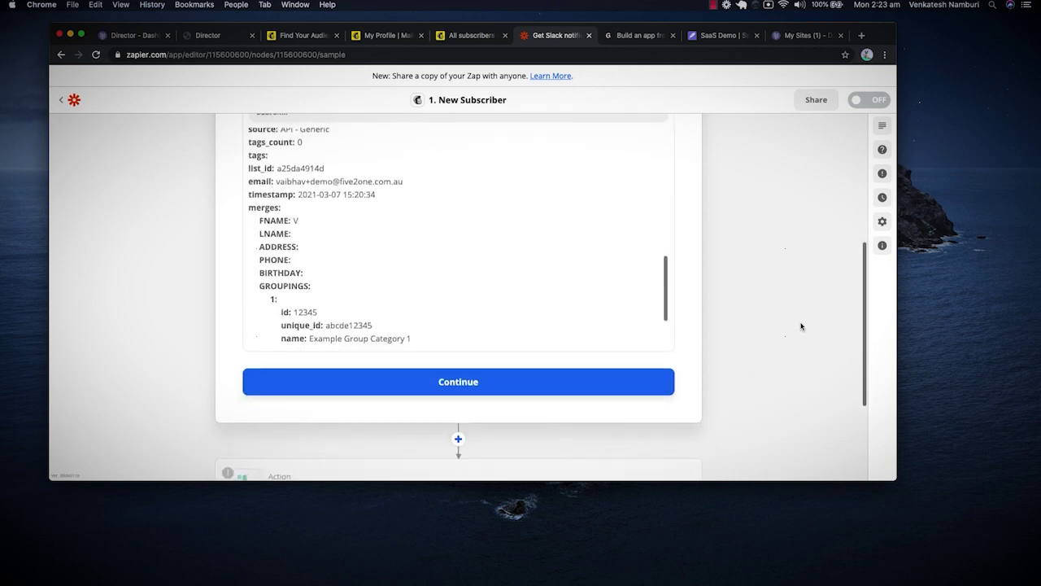
{"action": "left_click", "coordinate": [543, 389]}
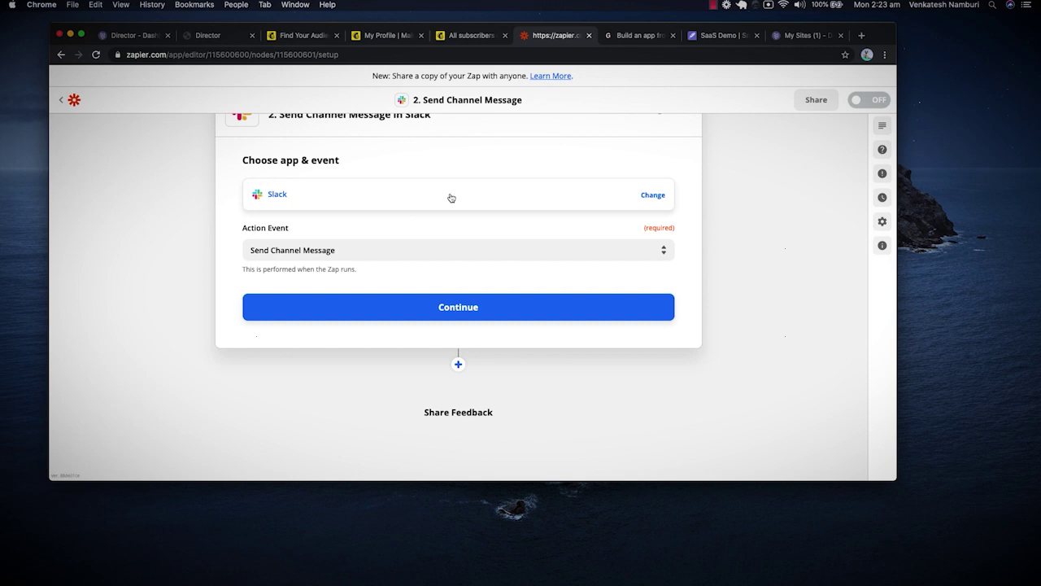
Keep Slack as the action app with Send Channel Message as its event.
{"action": "left_click", "coordinate": [442, 198]}
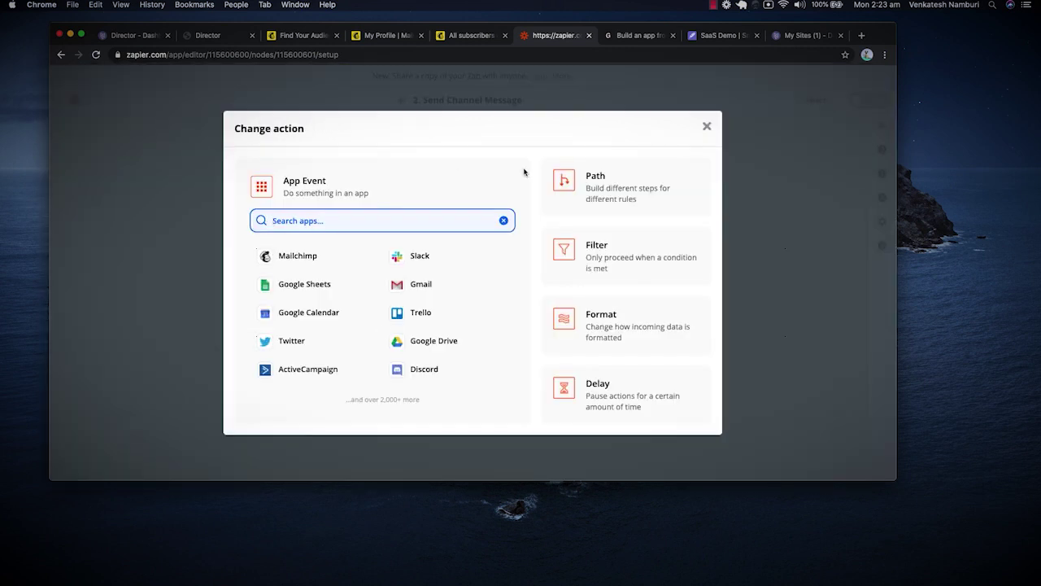
{"action": "left_click", "coordinate": [753, 166]}
{"action": "left_click", "coordinate": [470, 250]}
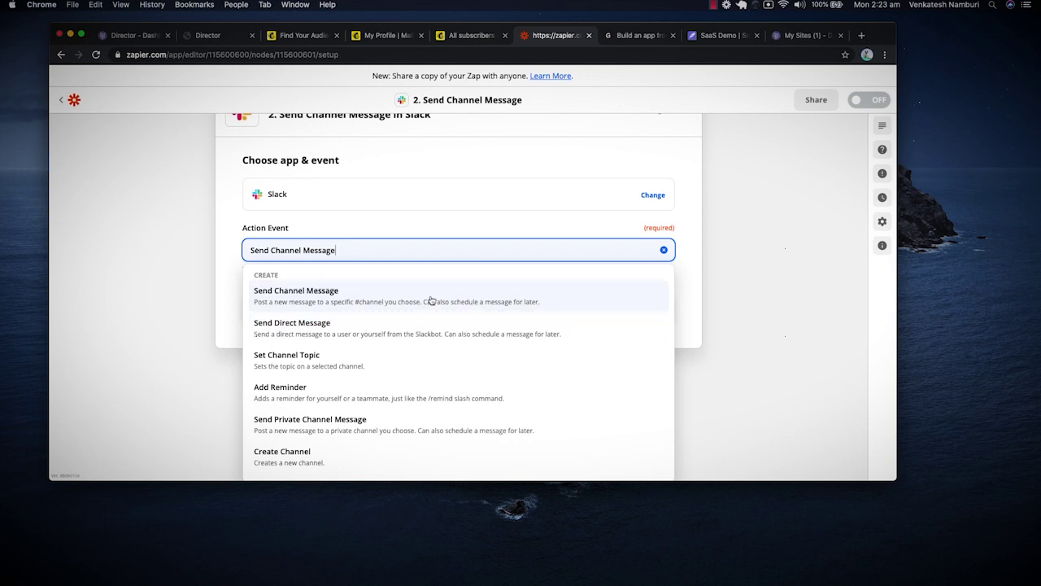
{"action": "left_click", "coordinate": [429, 300]}
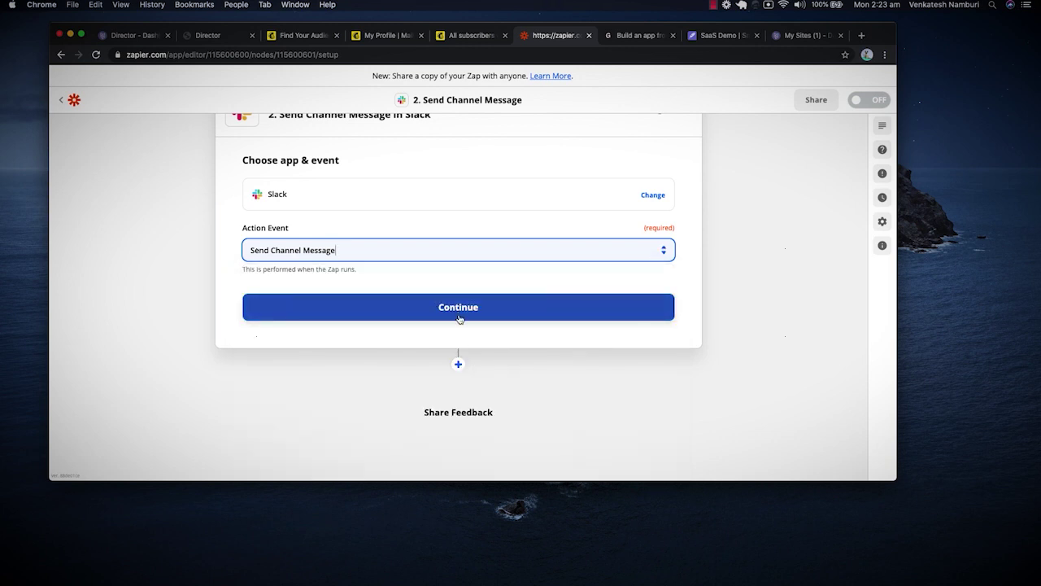
{"action": "left_click", "coordinate": [414, 244]}
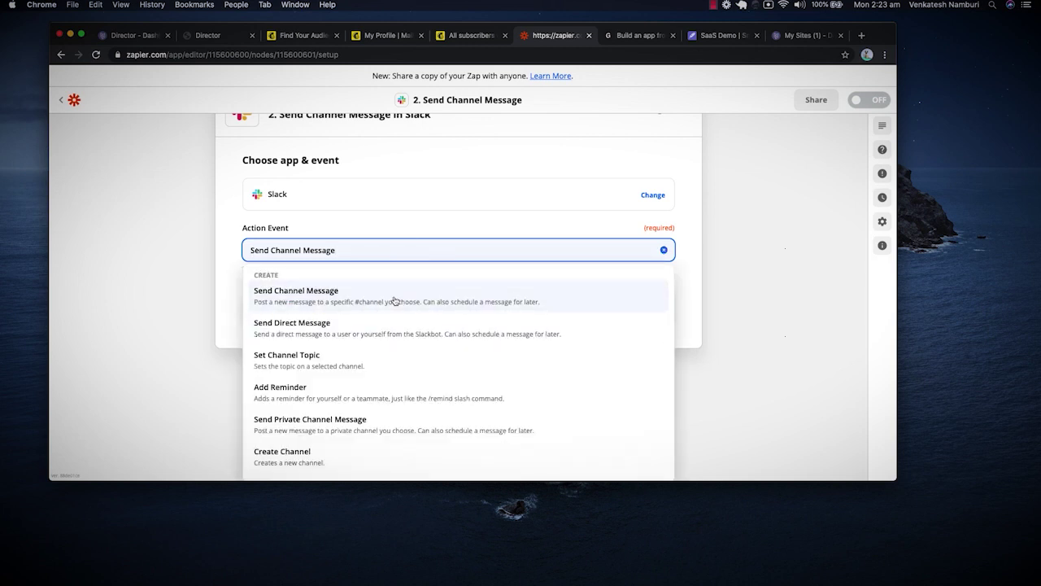
{"action": "left_click", "coordinate": [395, 300]}
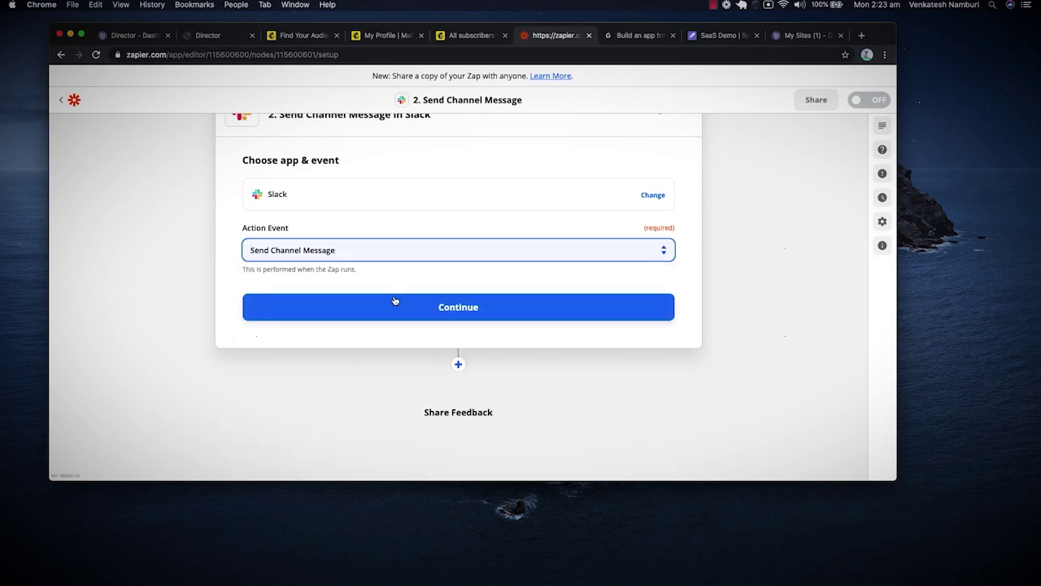
{"action": "left_click", "coordinate": [452, 308]}
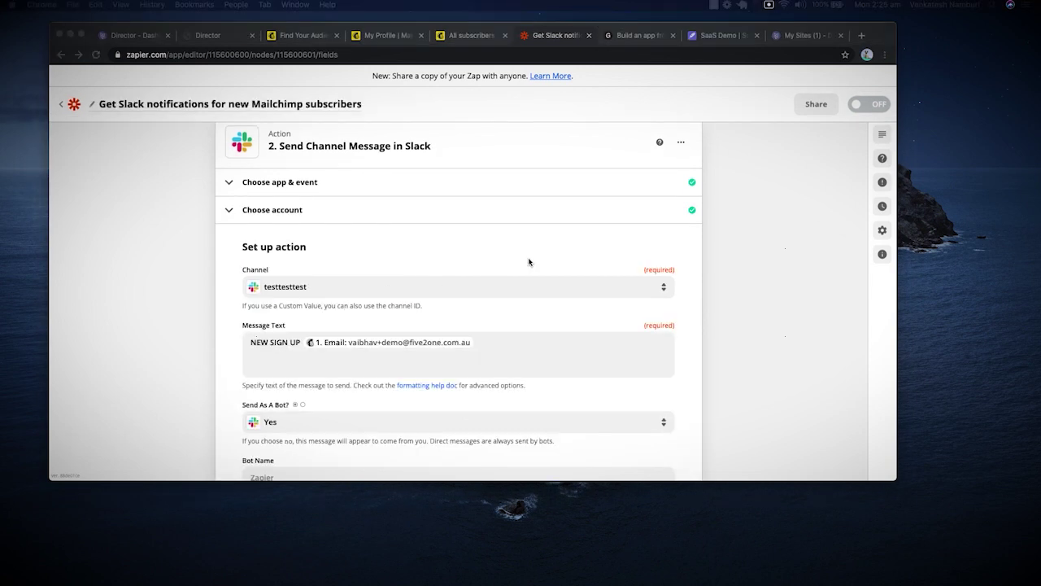
Save the NEW SIGN UP message setup, send a test post to Slack, and switch the Zap on.
{"action": "scroll", "coordinate": [353, 338], "scroll_direction": "down", "scroll_amount": 3}
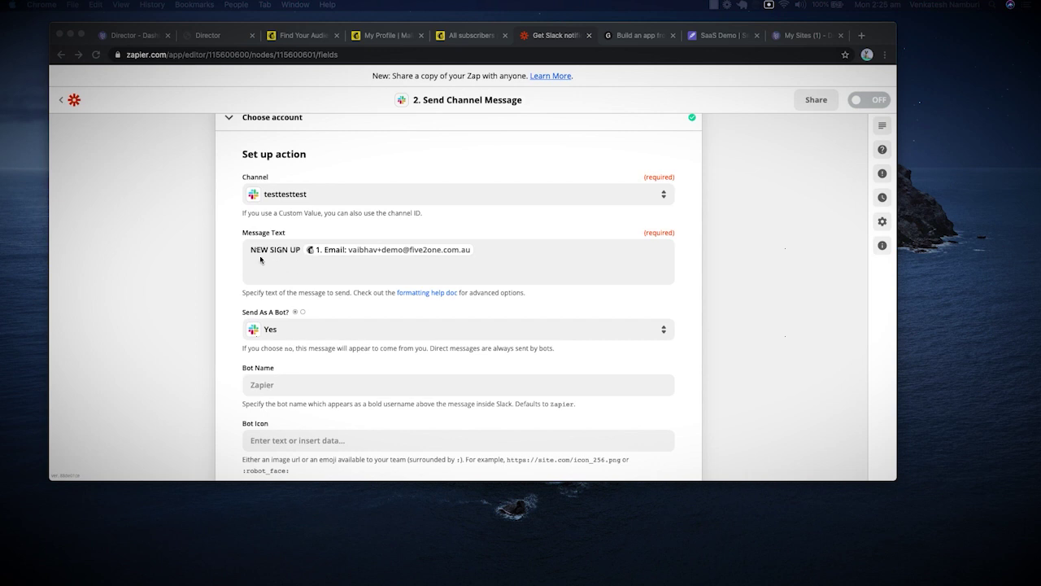
{"action": "scroll", "coordinate": [394, 265], "scroll_direction": "down", "scroll_amount": 10}
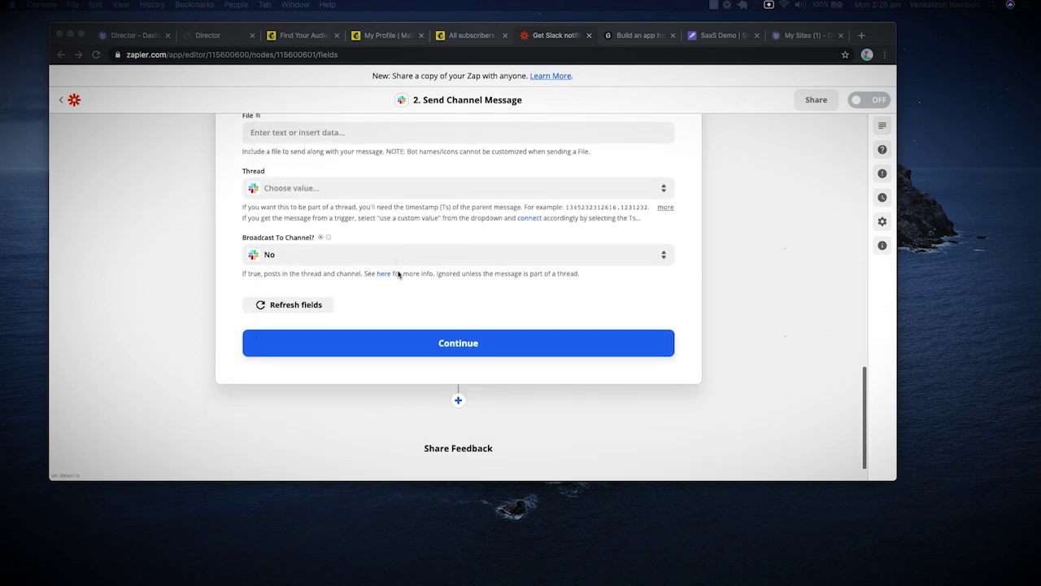
{"action": "left_click", "coordinate": [457, 342]}
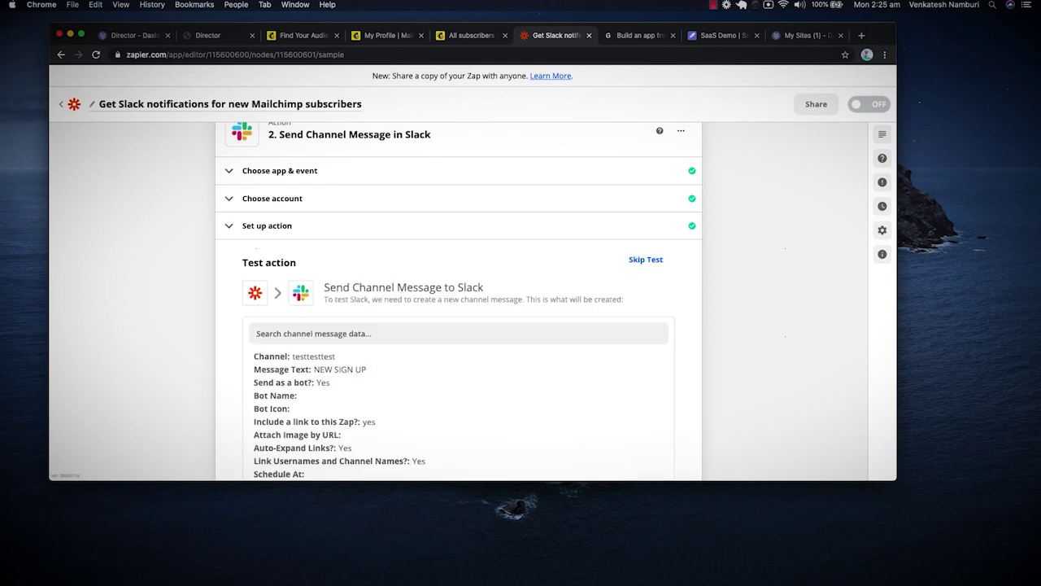
{"action": "scroll", "coordinate": [488, 419], "scroll_direction": "down", "scroll_amount": 5}
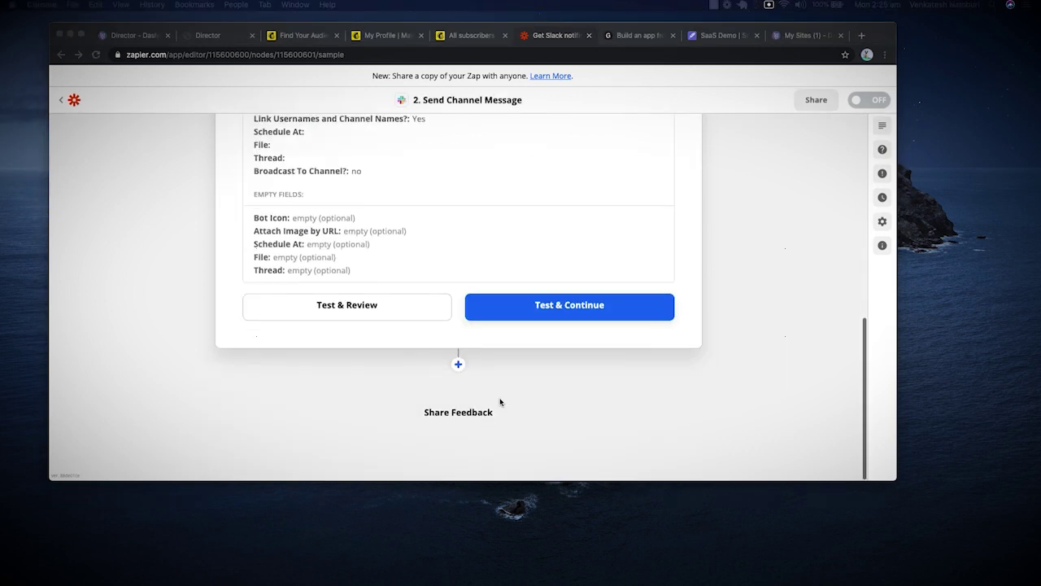
{"action": "left_click", "coordinate": [549, 316]}
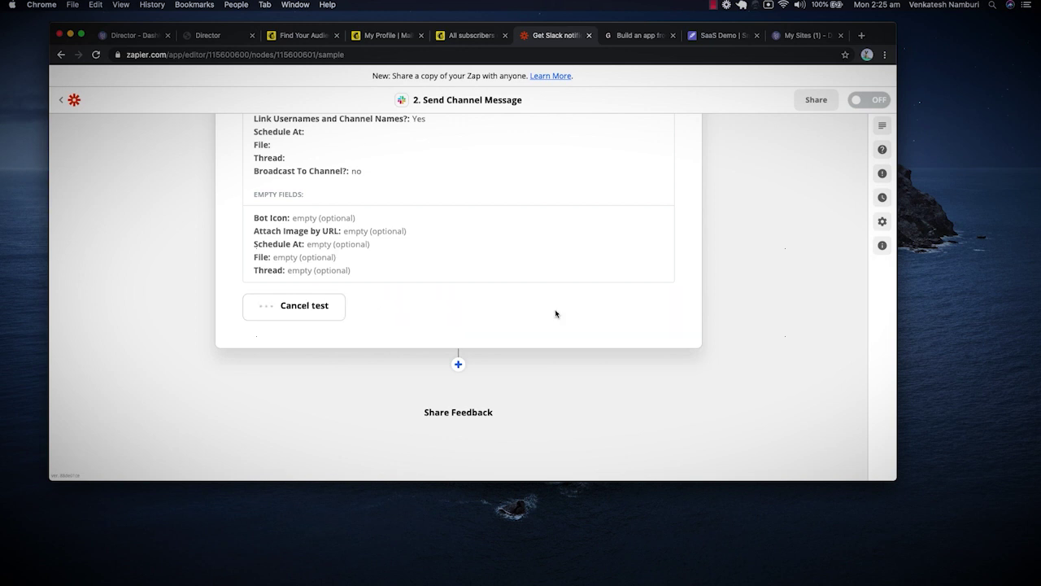
{"action": "left_click", "coordinate": [552, 295]}
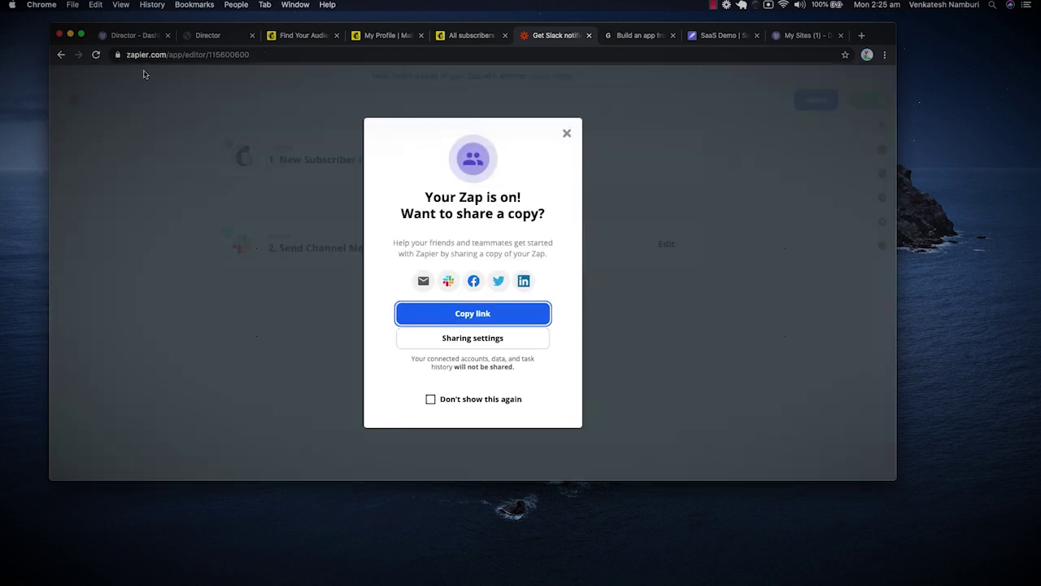
On the live landing page, enter 'Test Slack' as the signup name.
{"action": "left_click", "coordinate": [218, 41]}
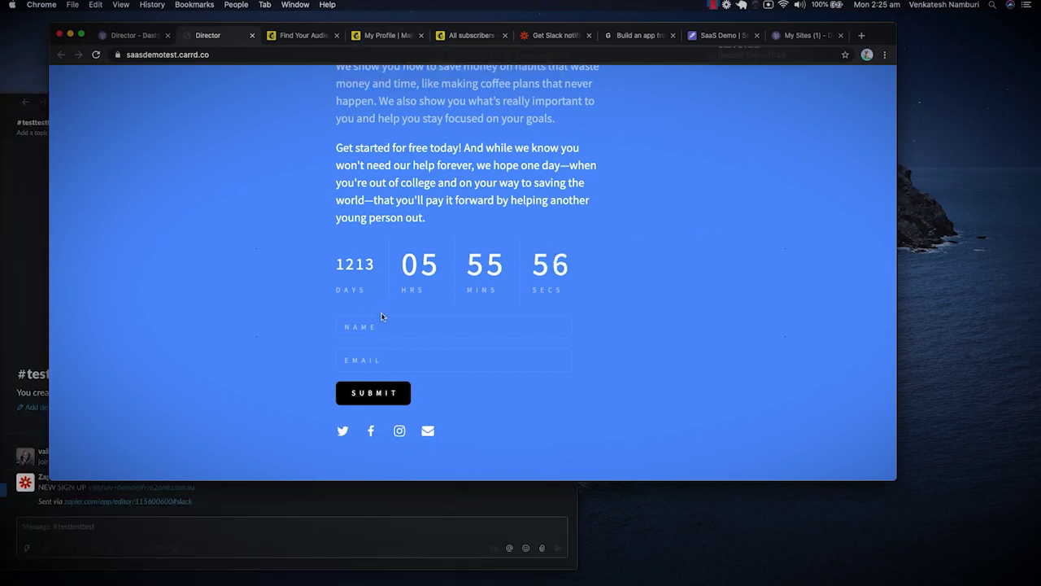
{"action": "left_click", "coordinate": [381, 326]}
{"action": "type", "text": "Test Slack"}
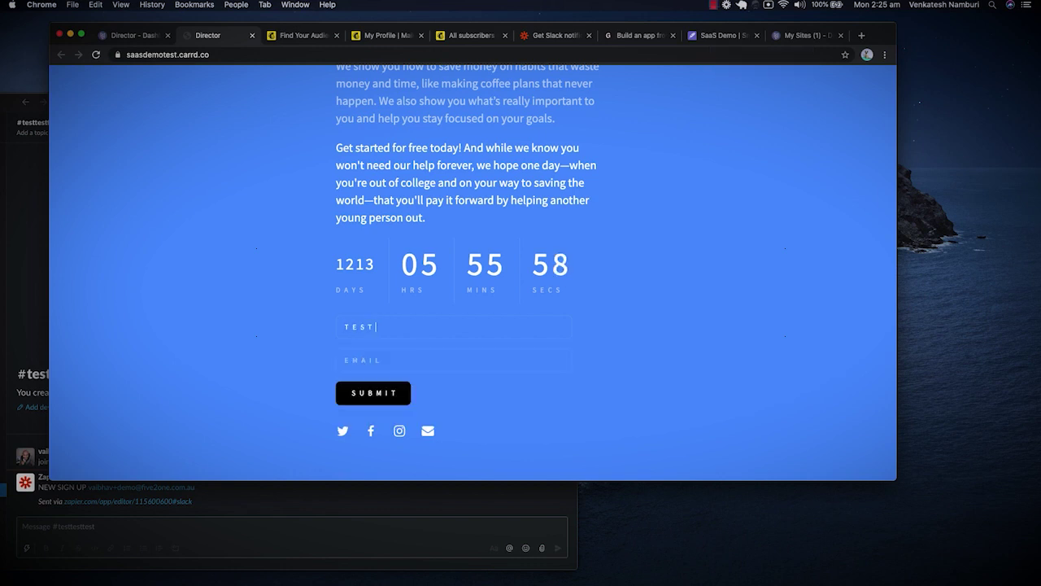
Enter a test email address, submit the signup form, and dismiss the confirmation alert.
{"action": "left_click", "coordinate": [370, 358]}
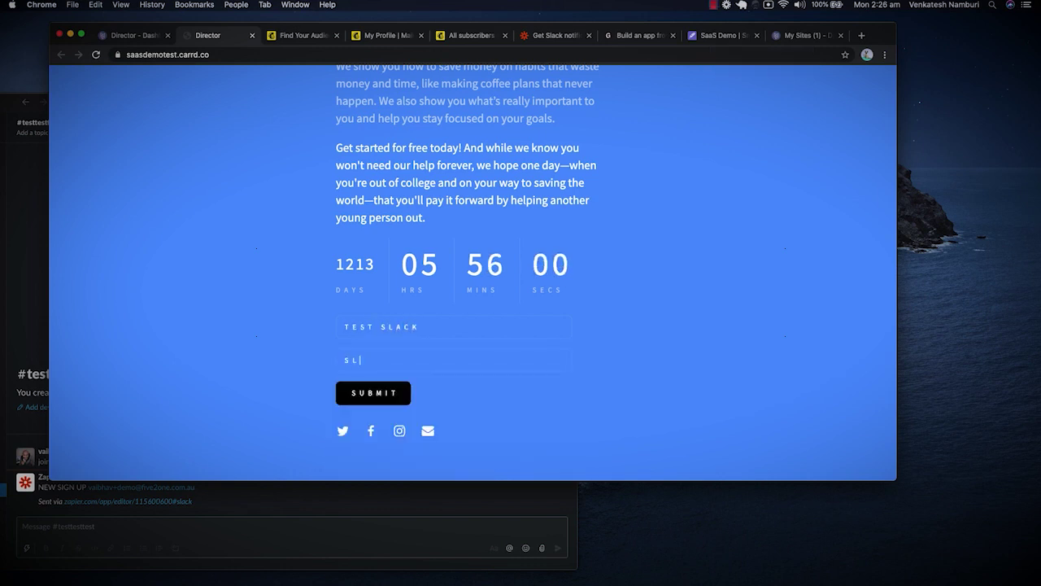
{"action": "left_click", "coordinate": [345, 359]}
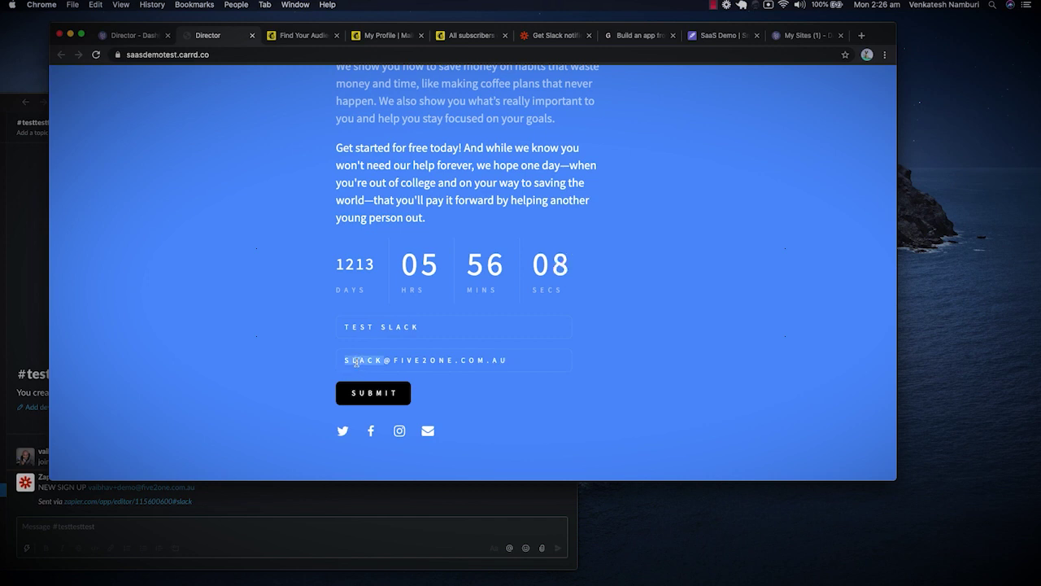
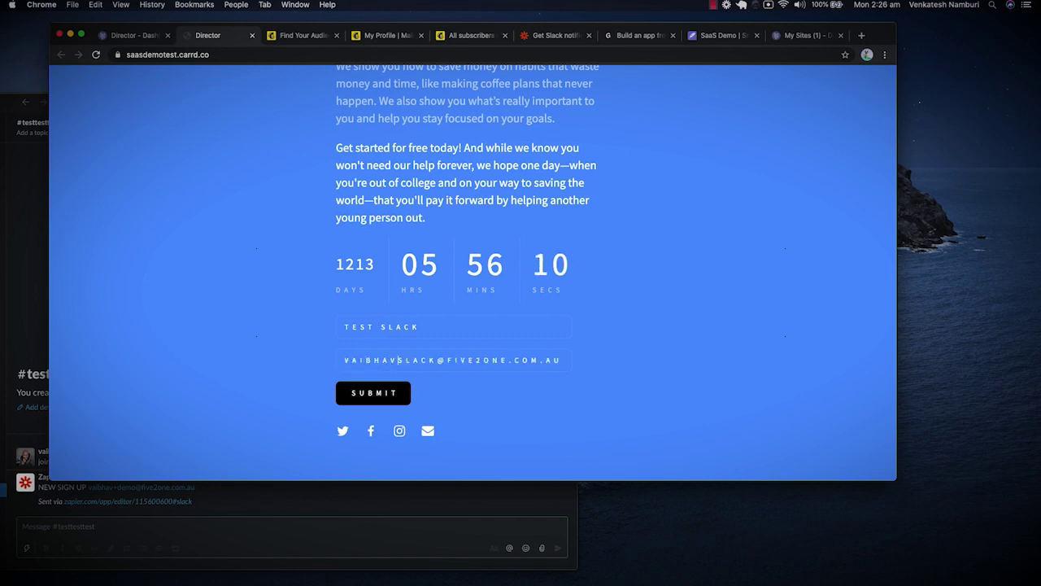
{"action": "key", "text": "BackSpace"}
{"action": "left_click", "coordinate": [395, 392]}
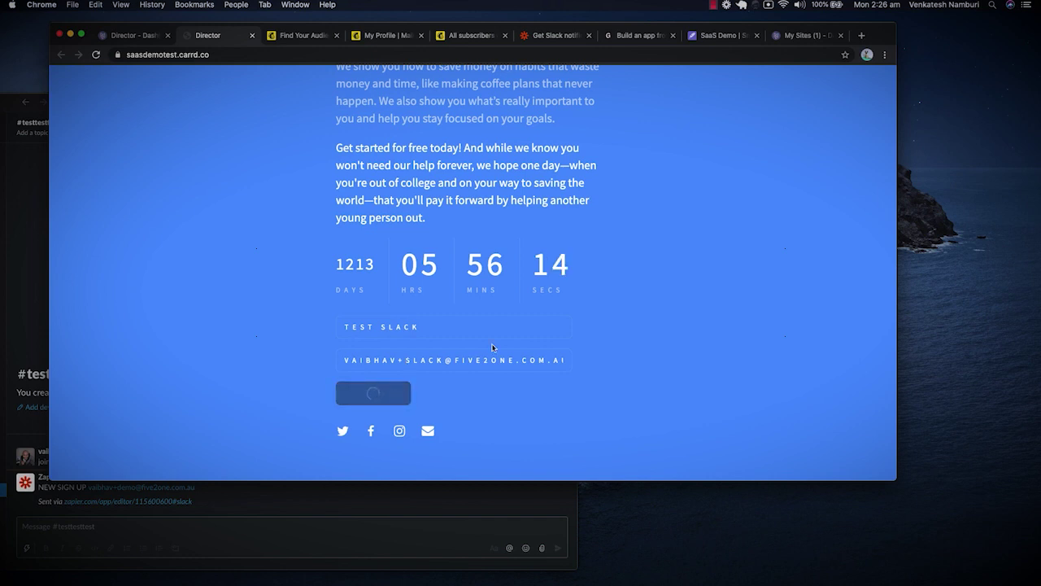
{"action": "left_click", "coordinate": [565, 117]}
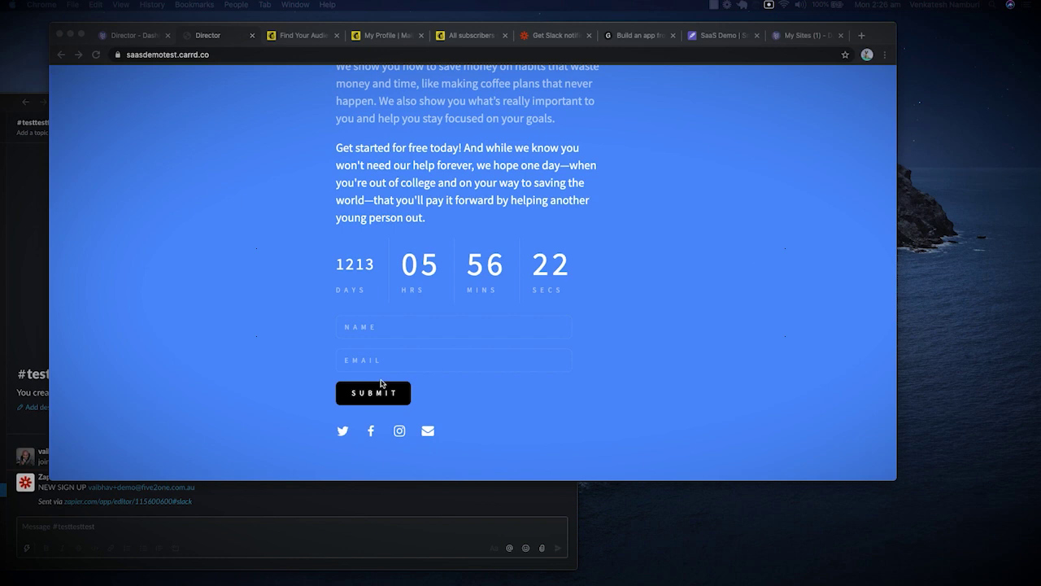
{"action": "left_click", "coordinate": [216, 512]}
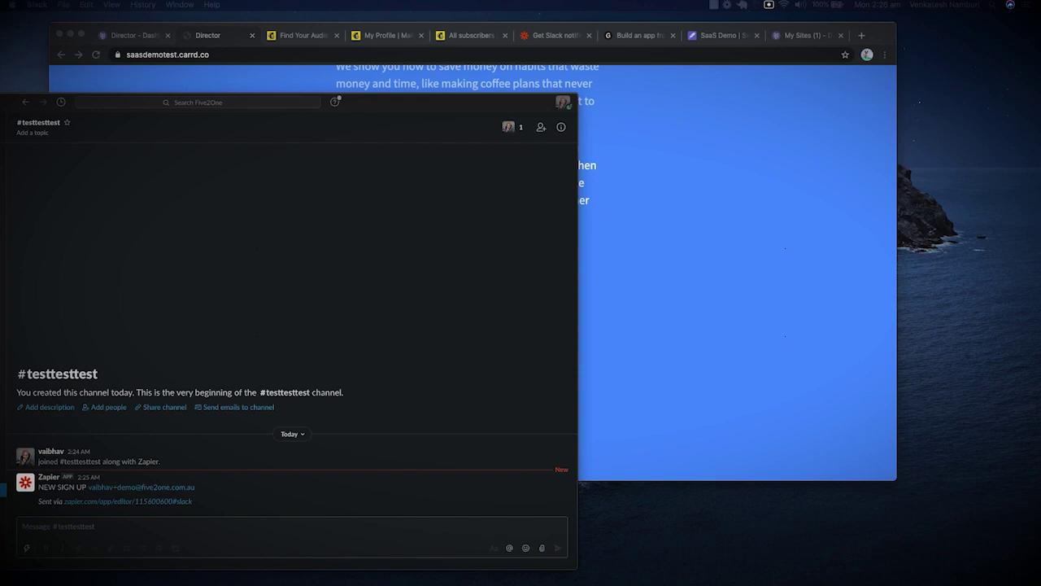
{"action": "left_click", "coordinate": [895, 329]}
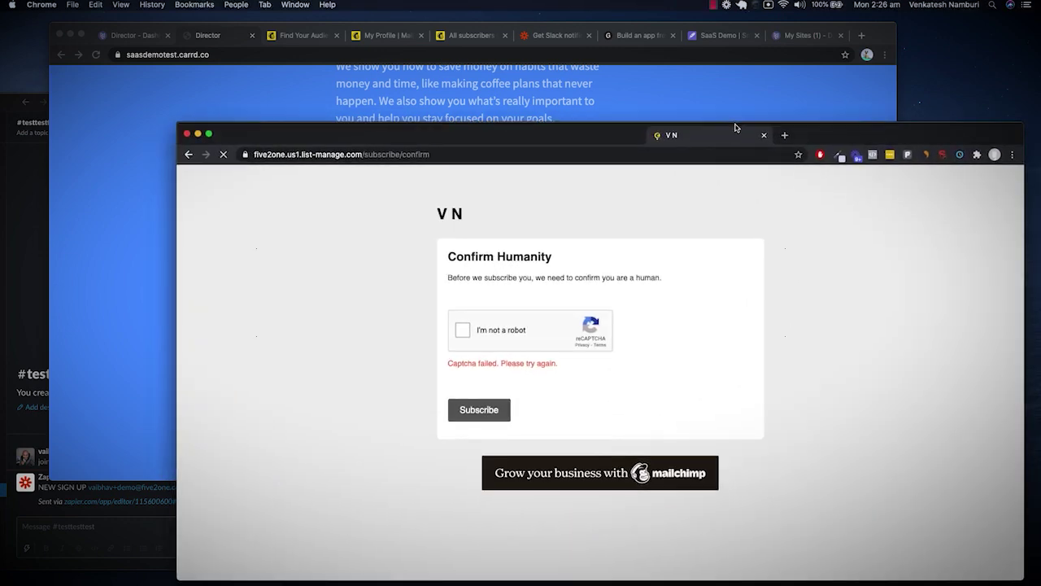
Pass the 'I'm not a robot' check and confirm the Mailchimp subscription.
{"action": "left_click", "coordinate": [470, 324]}
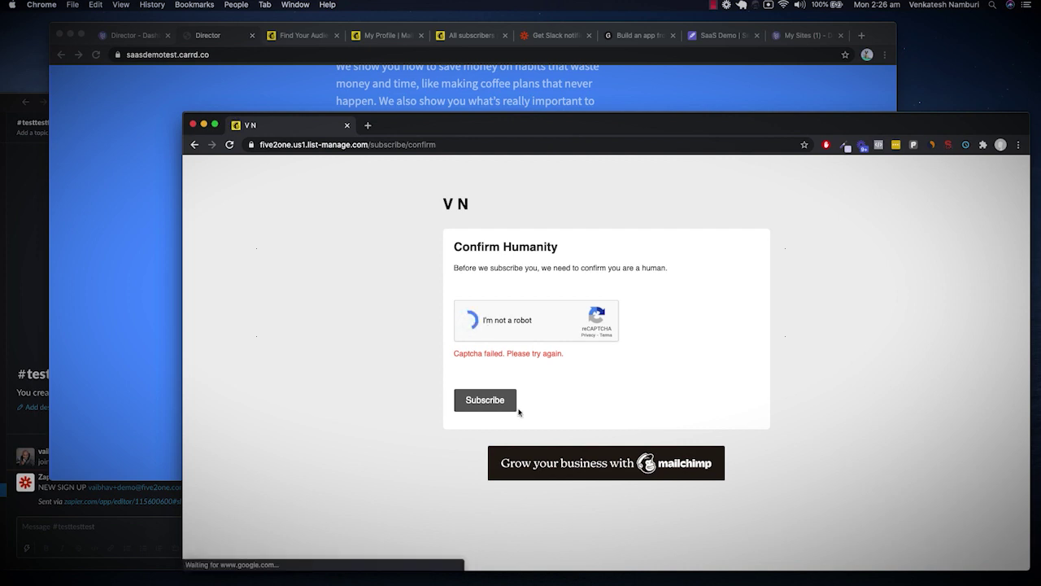
{"action": "left_click", "coordinate": [485, 400]}
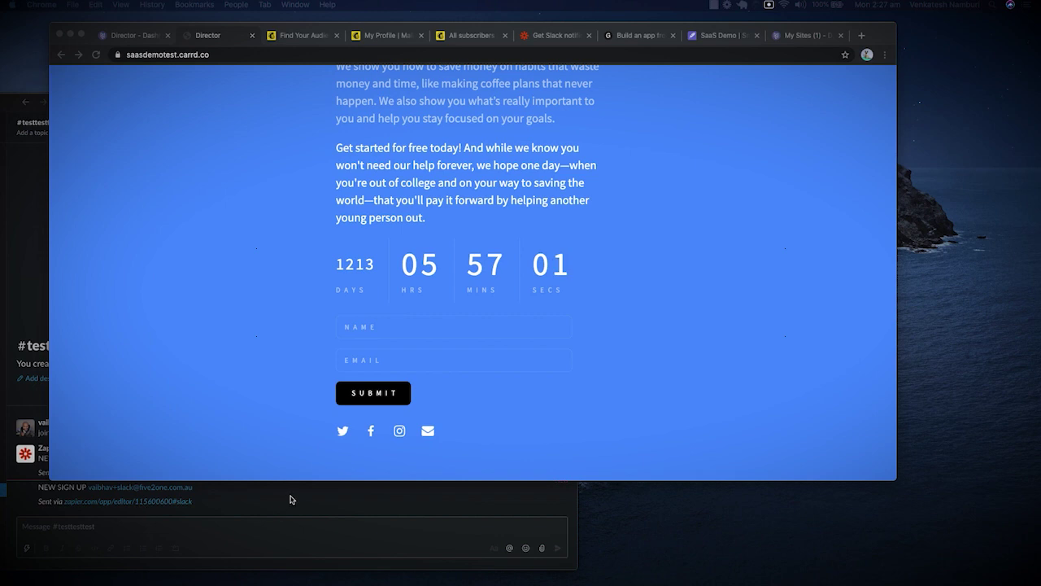
Return to Slack to find the second Zapier NEW SIGN UP post in #testtesttest.
{"action": "left_click", "coordinate": [290, 498]}
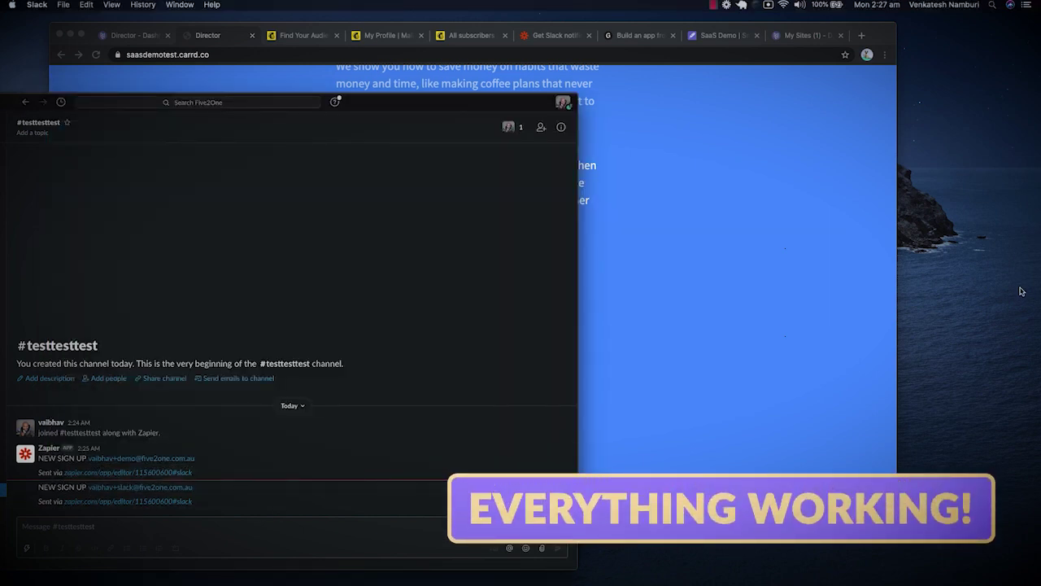